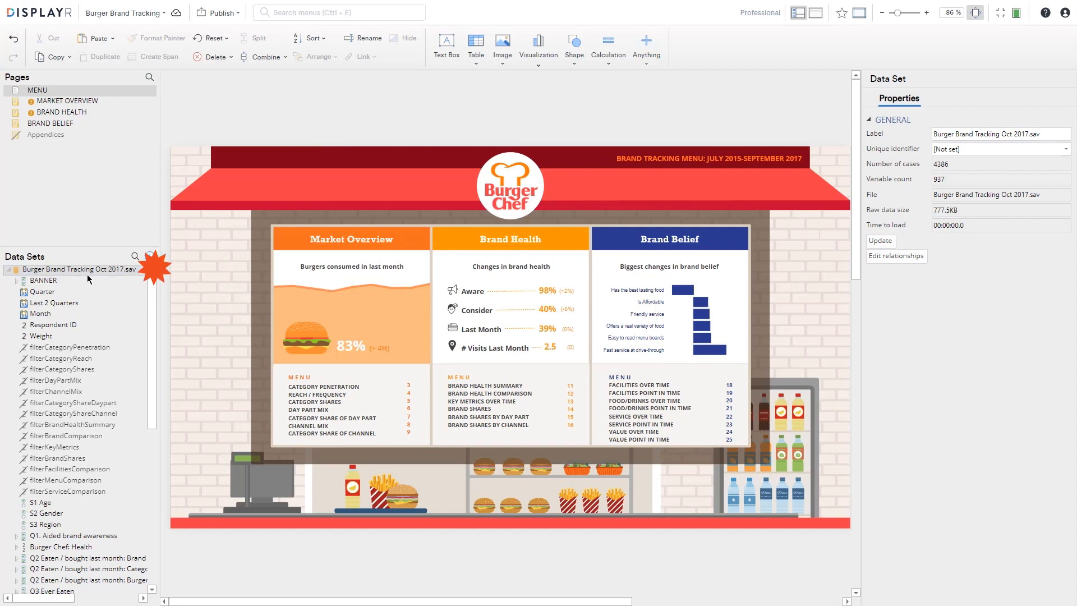
Update the Burger Brand Tracking Oct 2017.sav data set with the local file Burger Brand Tracking Dec 2017.sav.
{"action": "mouse_move", "coordinate": [87, 272]}
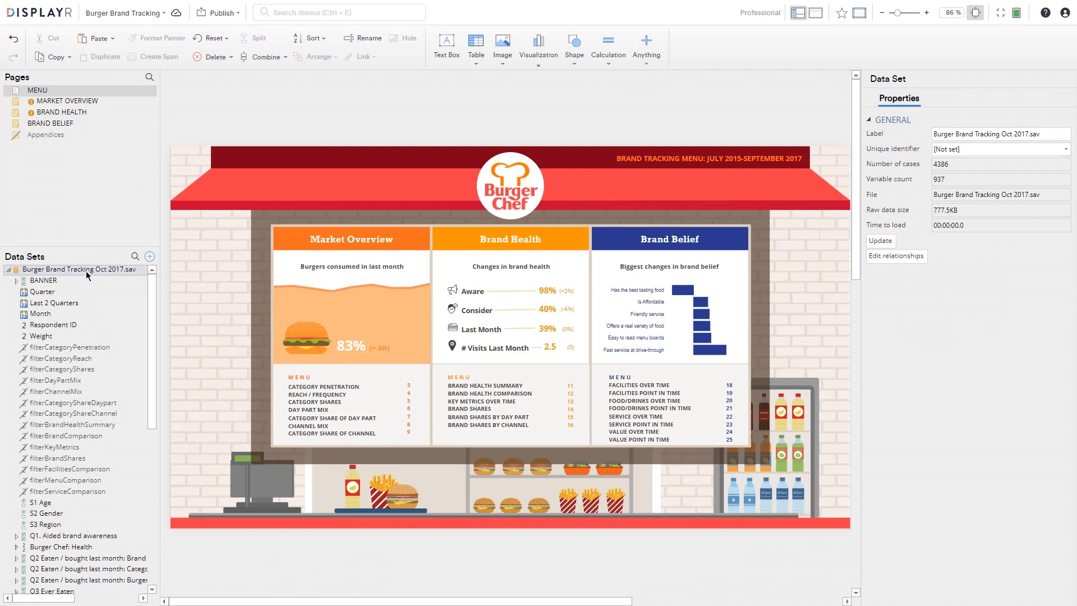
{"action": "left_click", "coordinate": [880, 241]}
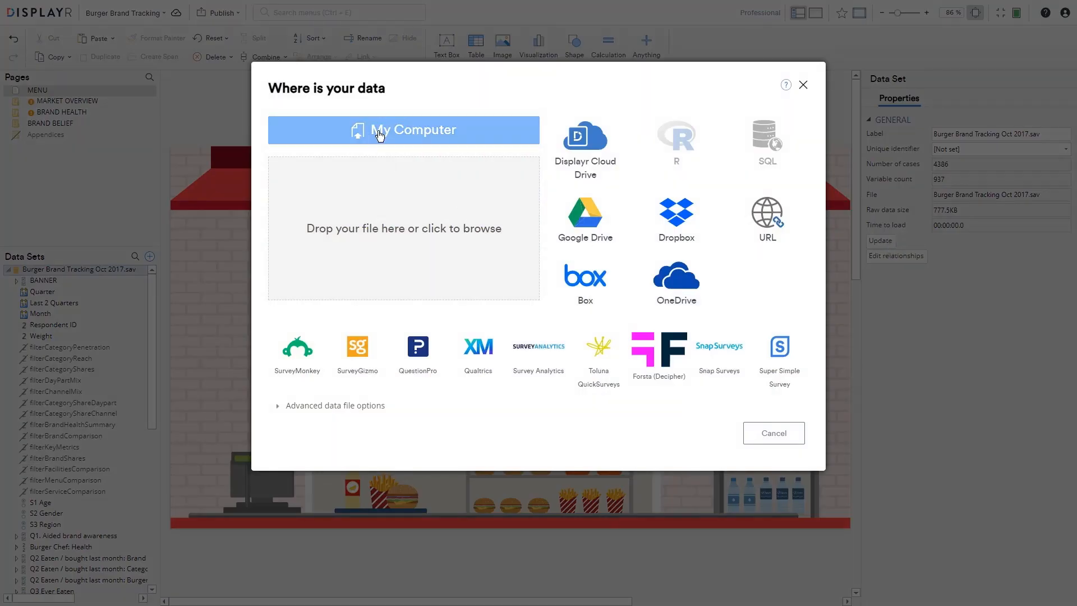
{"action": "left_click", "coordinate": [380, 134]}
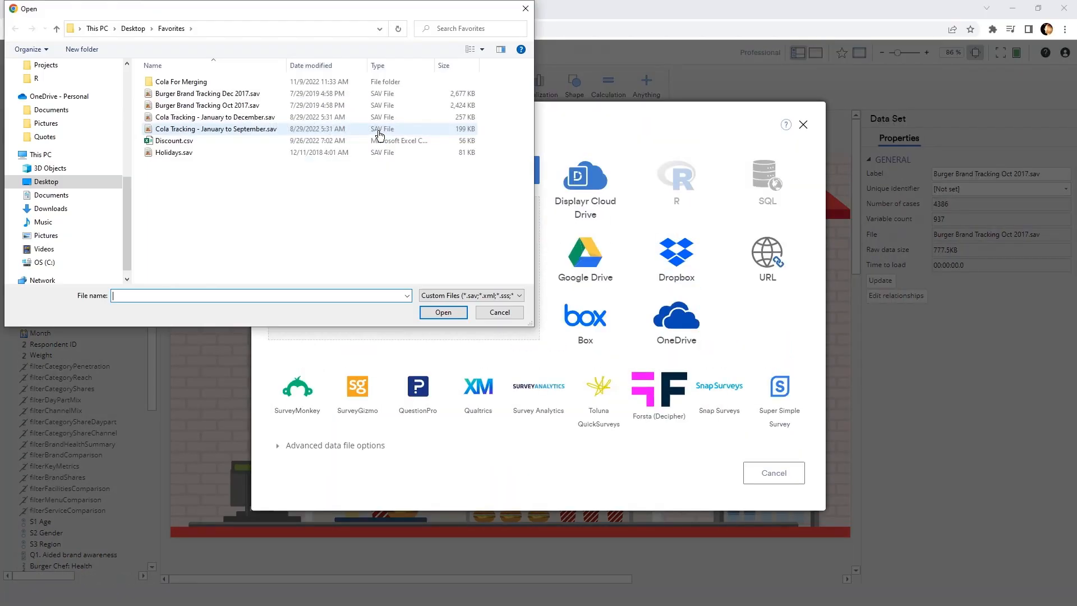
{"action": "left_click", "coordinate": [213, 98]}
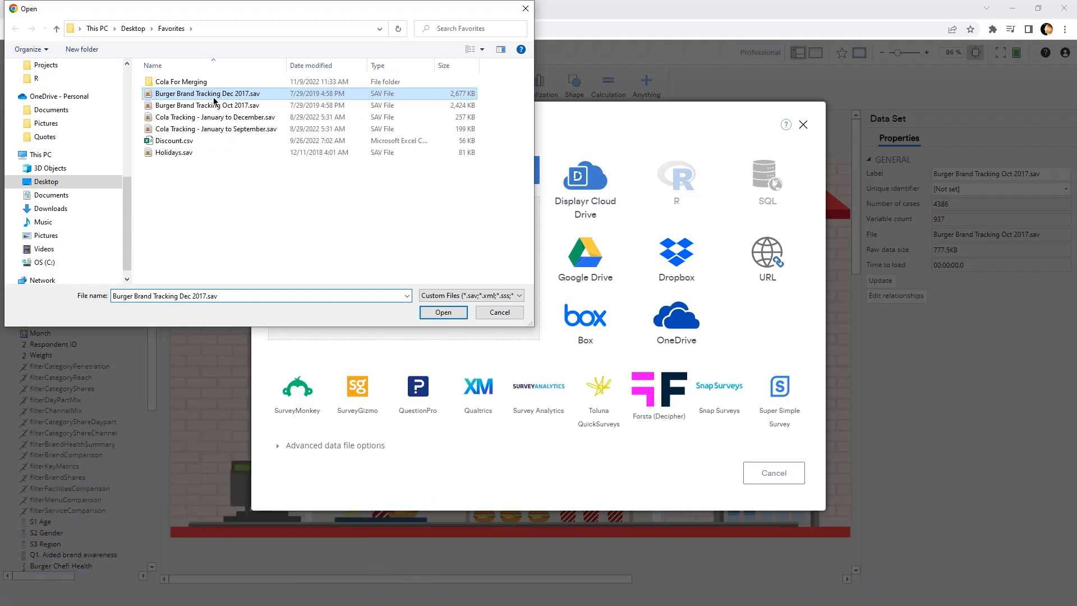
{"action": "left_click", "coordinate": [443, 313]}
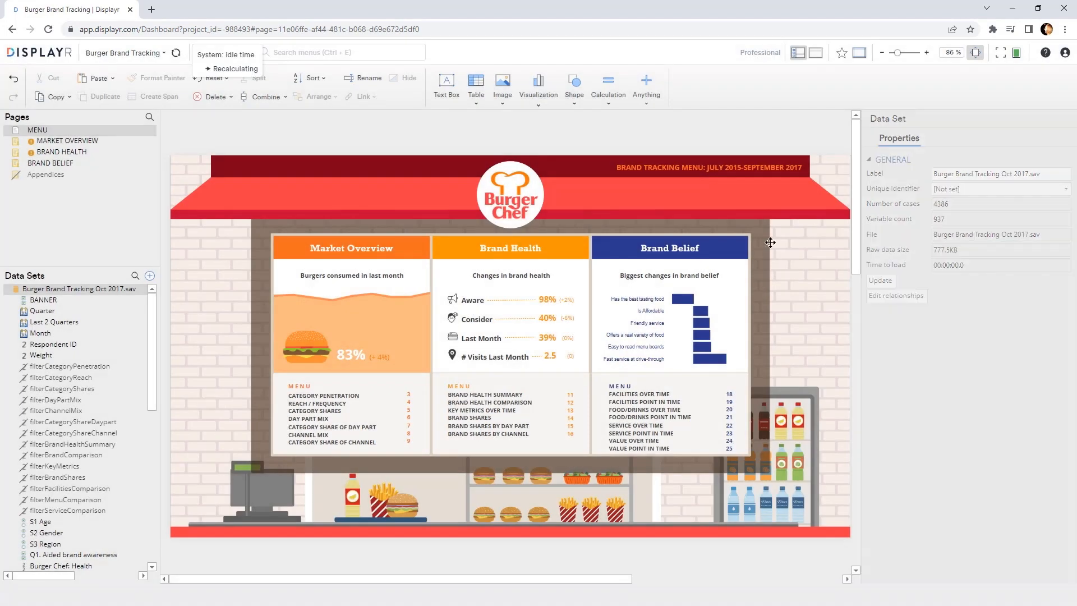
{"action": "left_click", "coordinate": [1000, 52]}
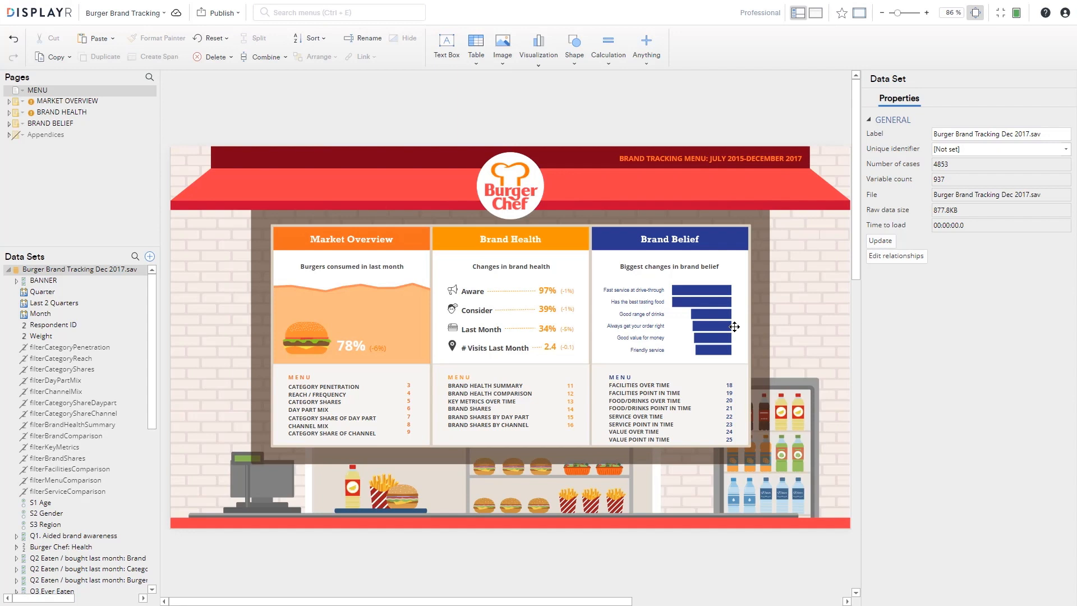
Upload Cola Q1.sav, Cola Q2.sav, Cola Q3.sav and Cola Q4.sav from the Cola For Merging folder to the Displayr Cloud Drive.
{"action": "left_click", "coordinate": [1065, 20]}
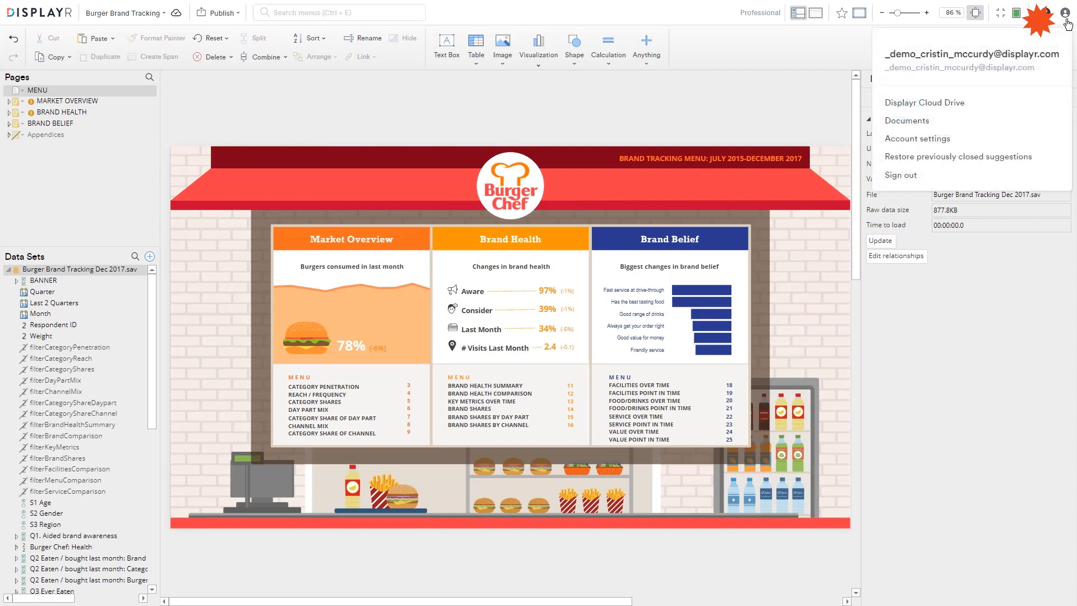
{"action": "left_click", "coordinate": [948, 102]}
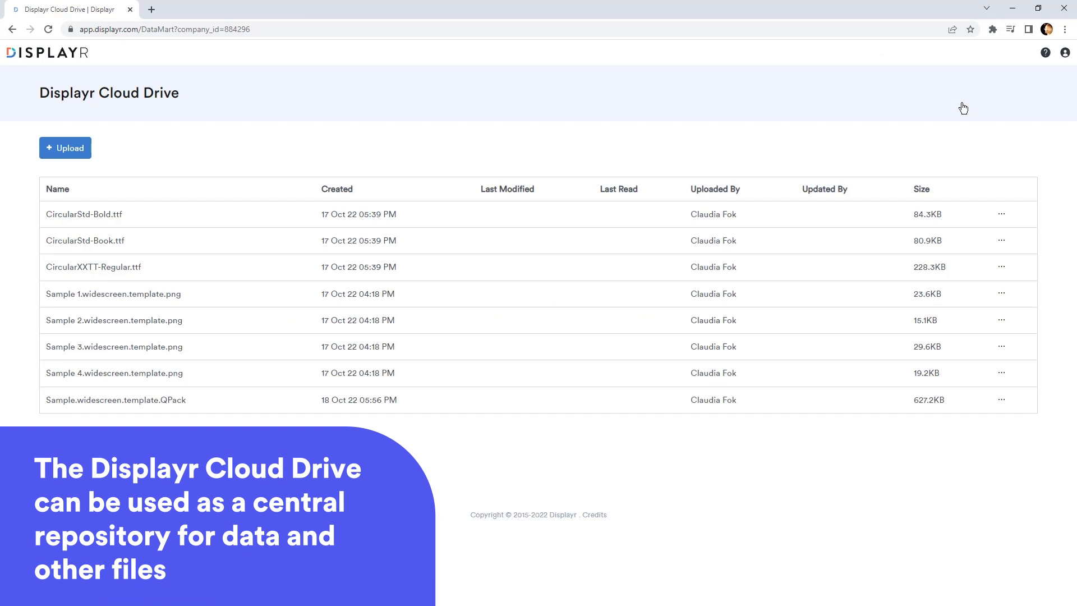
{"action": "left_click", "coordinate": [68, 155]}
{"action": "left_click", "coordinate": [534, 297]}
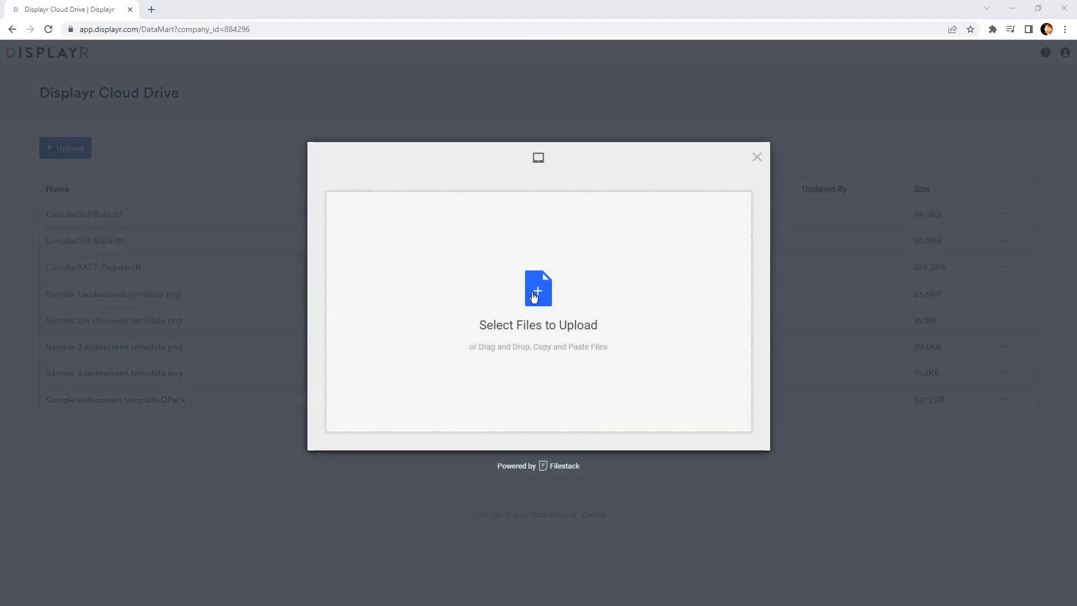
{"action": "double_click", "coordinate": [212, 86]}
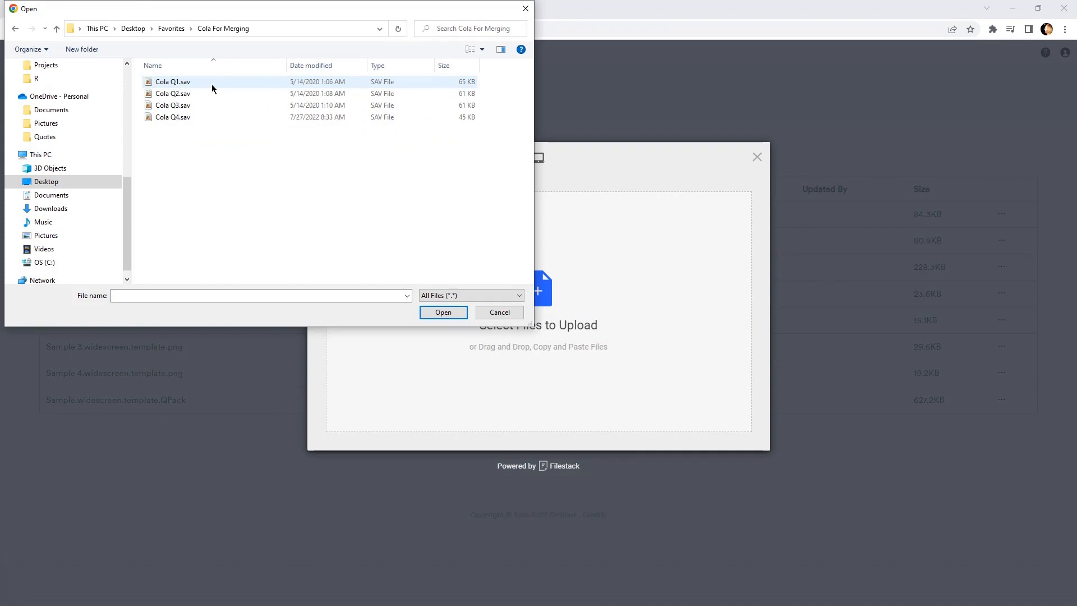
{"action": "left_click", "coordinate": [212, 84]}
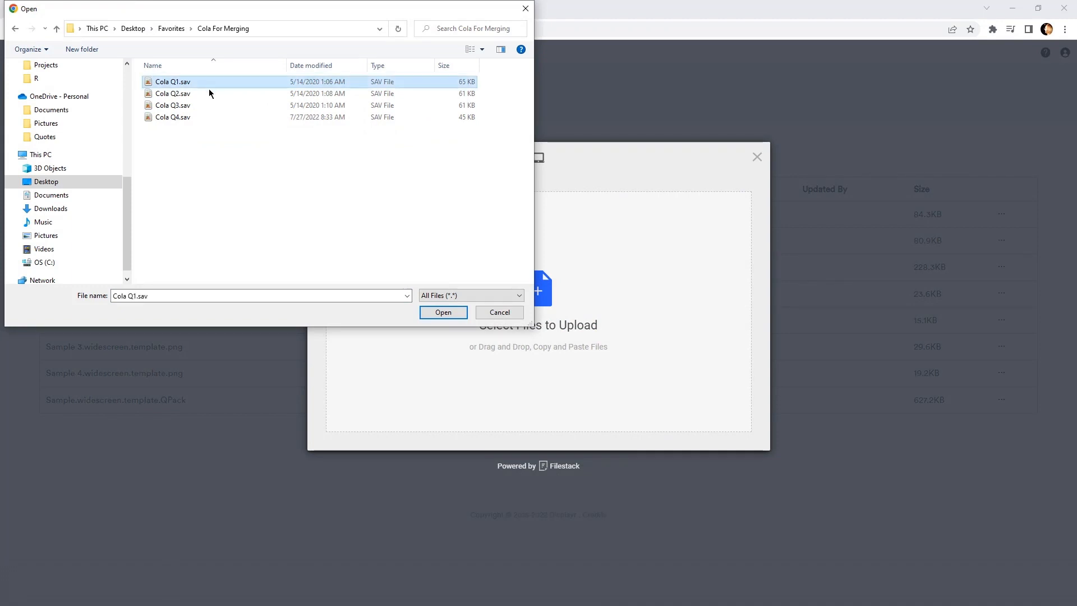
{"action": "left_click", "coordinate": [197, 117], "text": "shift"}
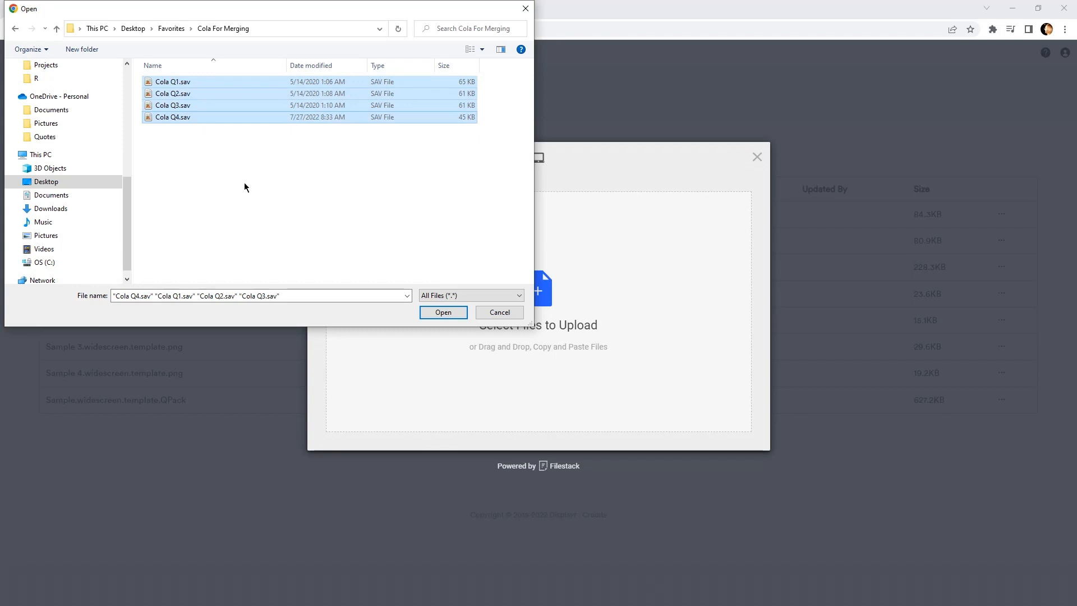
{"action": "left_click", "coordinate": [429, 313]}
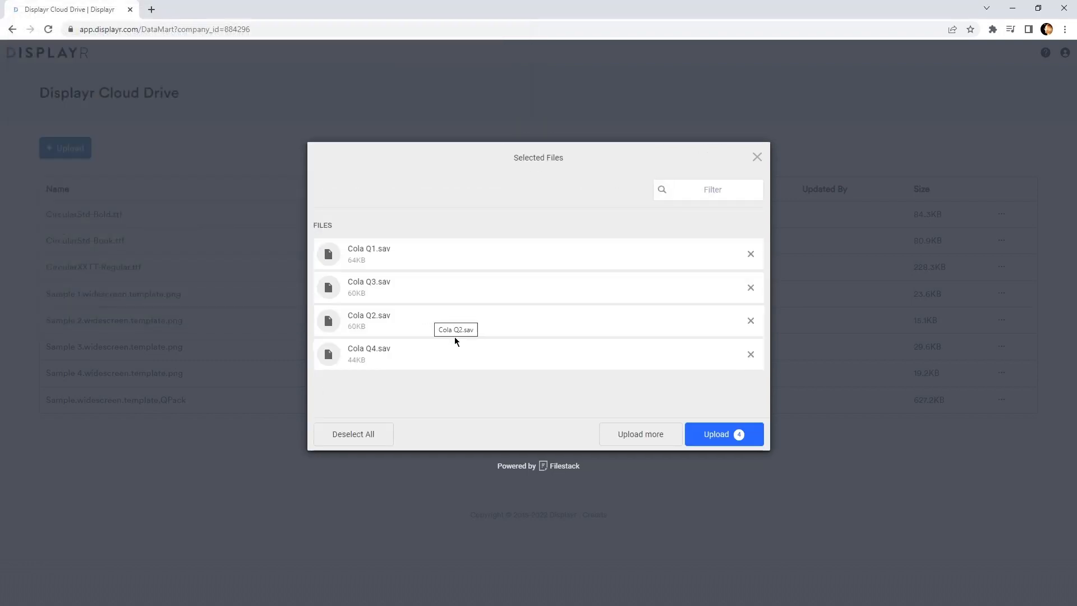
{"action": "left_click", "coordinate": [714, 436]}
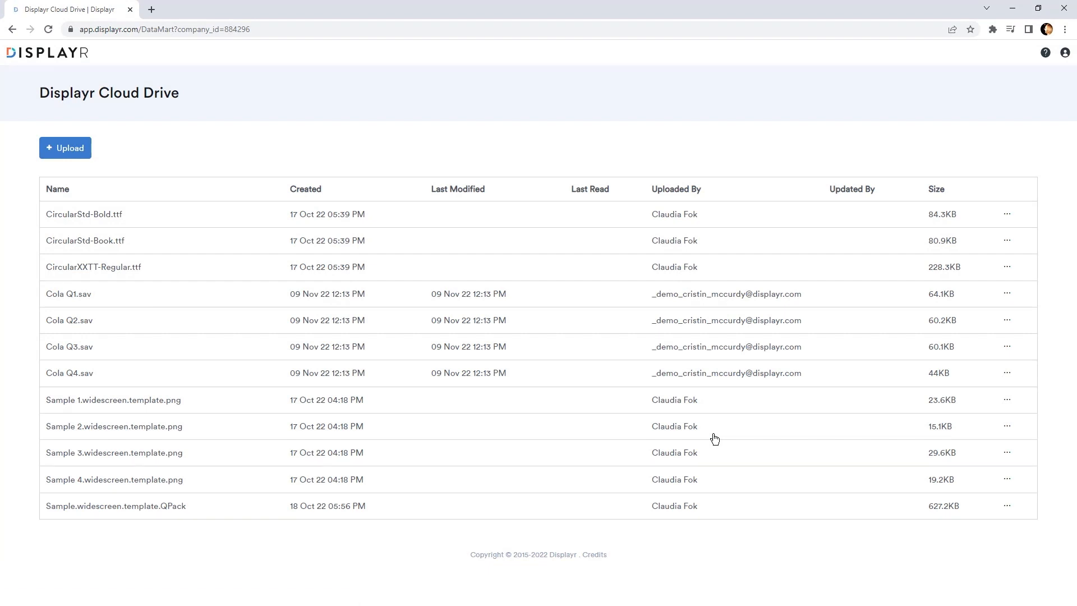
Open the Working with Multiple Data Sets document from the documents list and show it in full screen.
{"action": "left_click", "coordinate": [70, 61]}
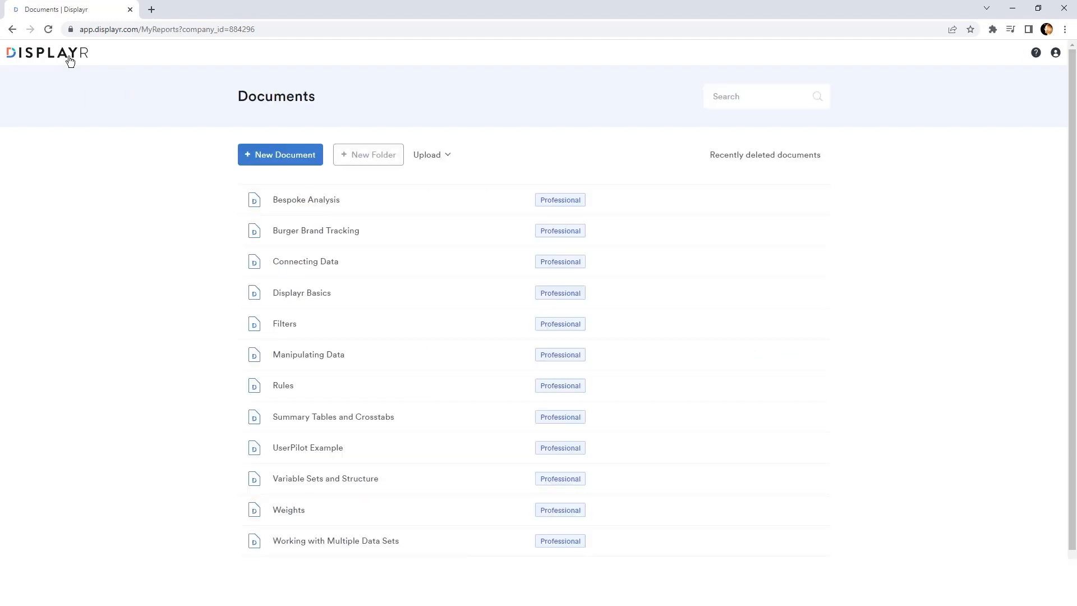
{"action": "left_click", "coordinate": [328, 541]}
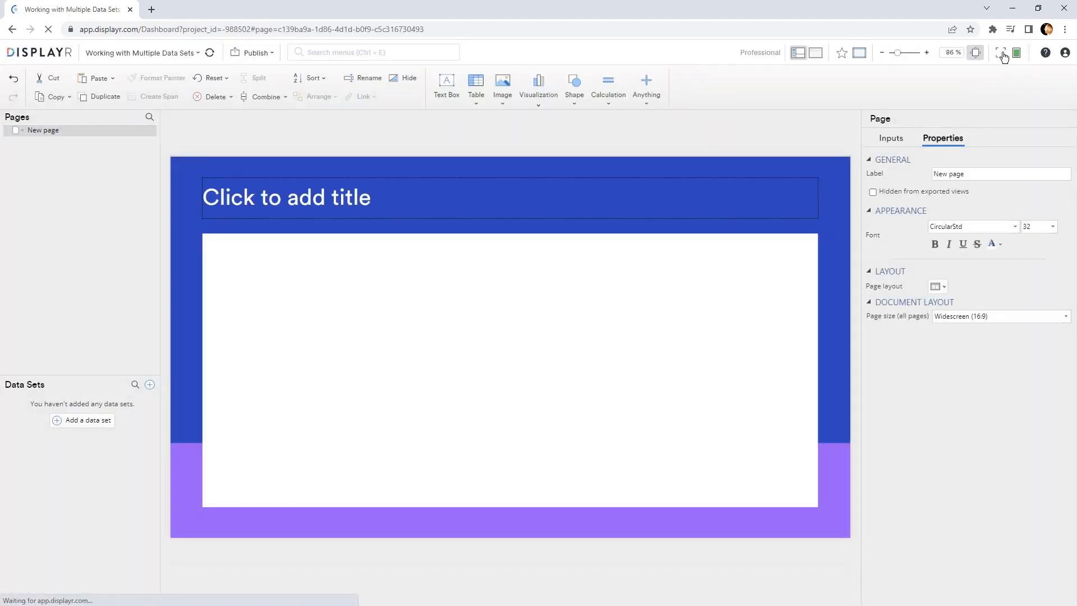
{"action": "left_click", "coordinate": [1001, 53]}
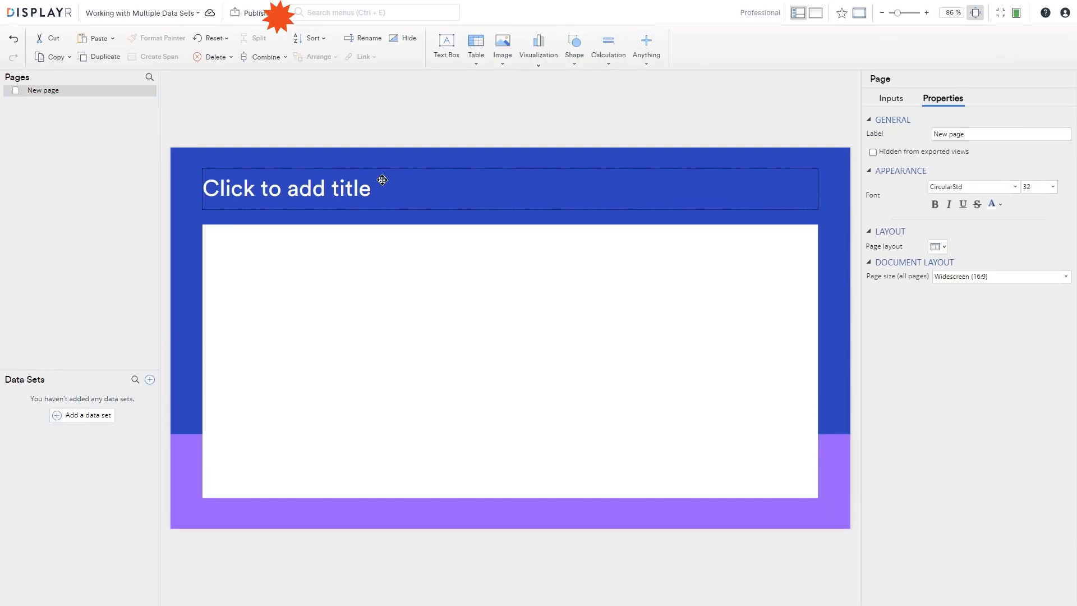
Search the menus for merge and add a Combine Data Sets By Case output to the blank page.
{"action": "left_click", "coordinate": [342, 12]}
{"action": "type", "text": "merge"}
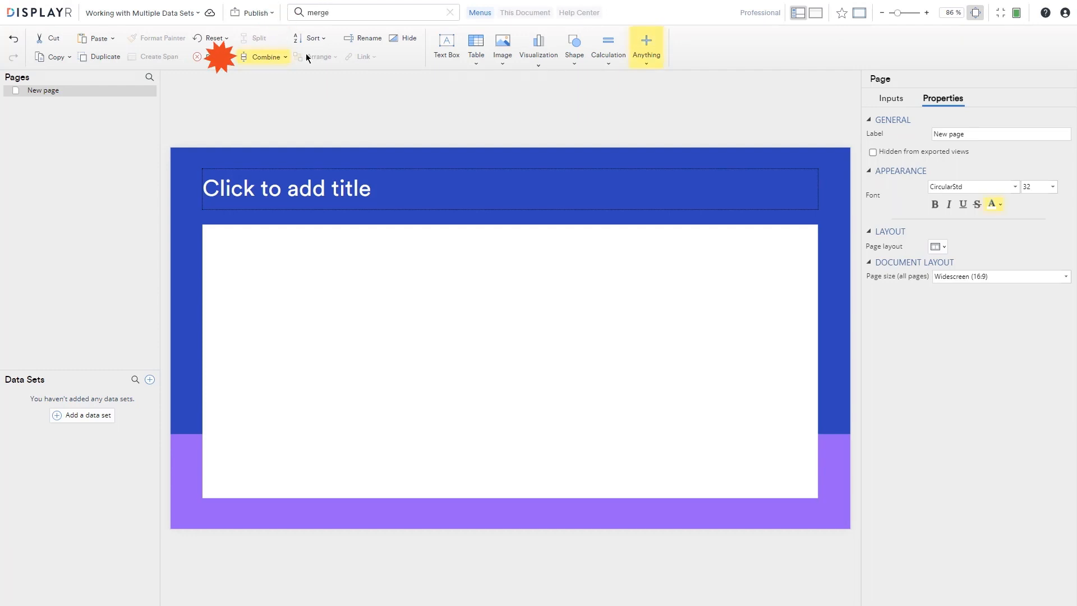
{"action": "left_click", "coordinate": [287, 60]}
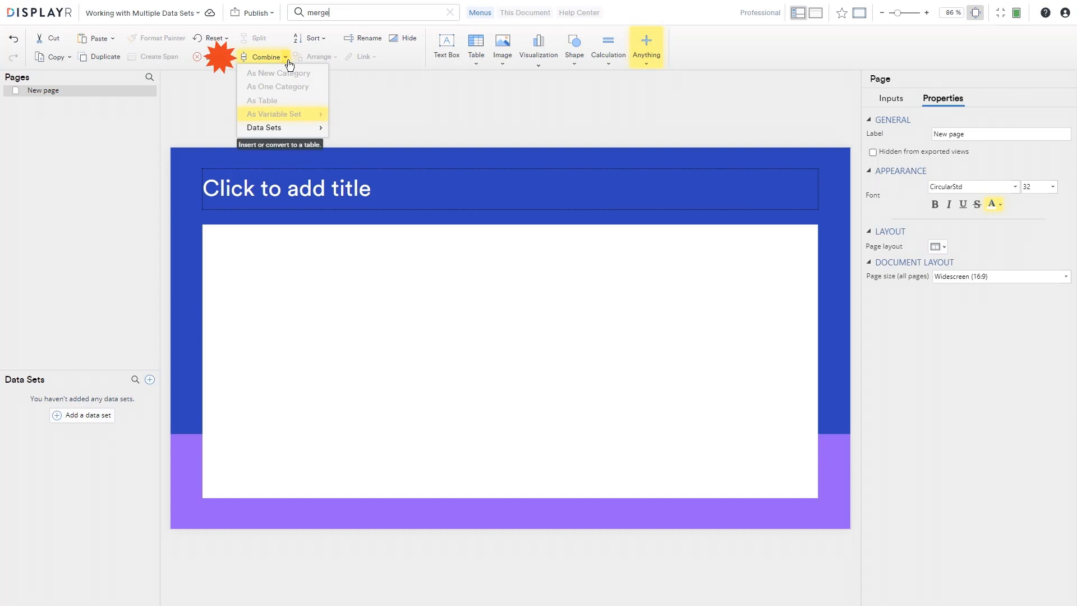
{"action": "left_click", "coordinate": [291, 130]}
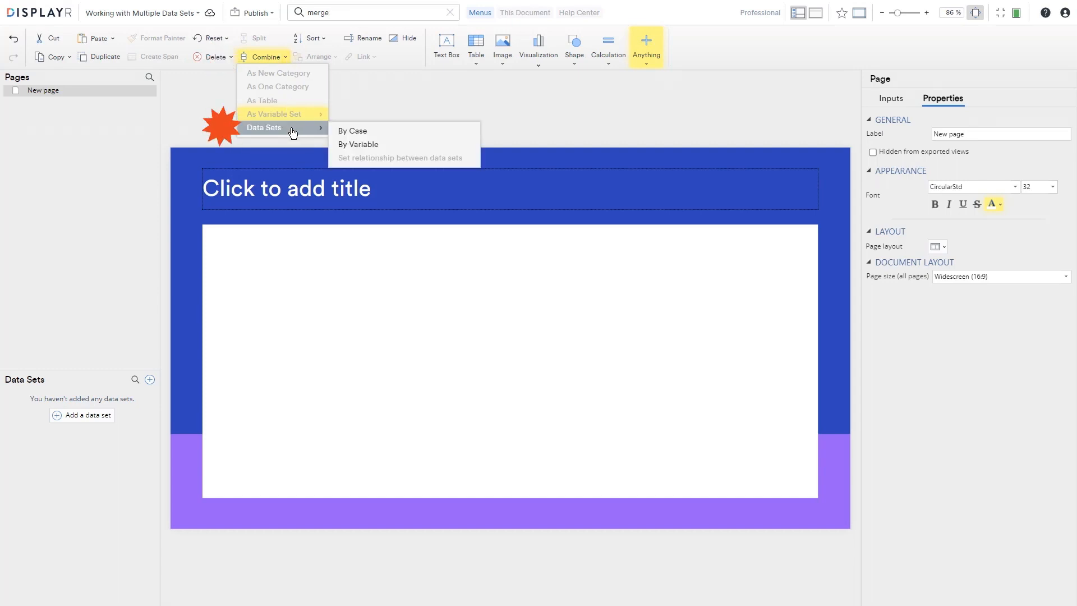
{"action": "left_click", "coordinate": [359, 132]}
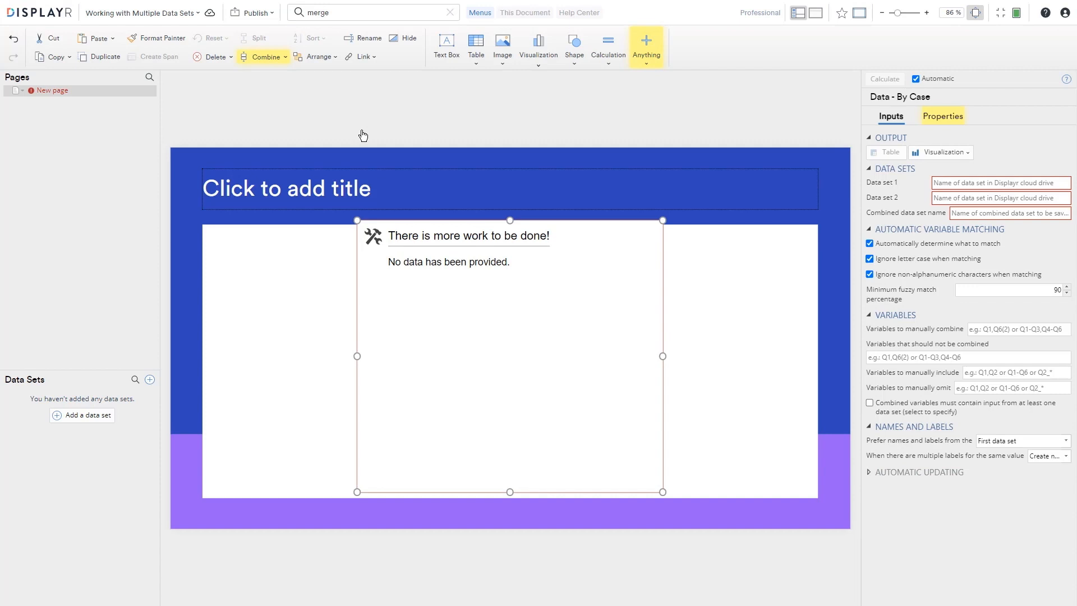
{"action": "left_click", "coordinate": [450, 13]}
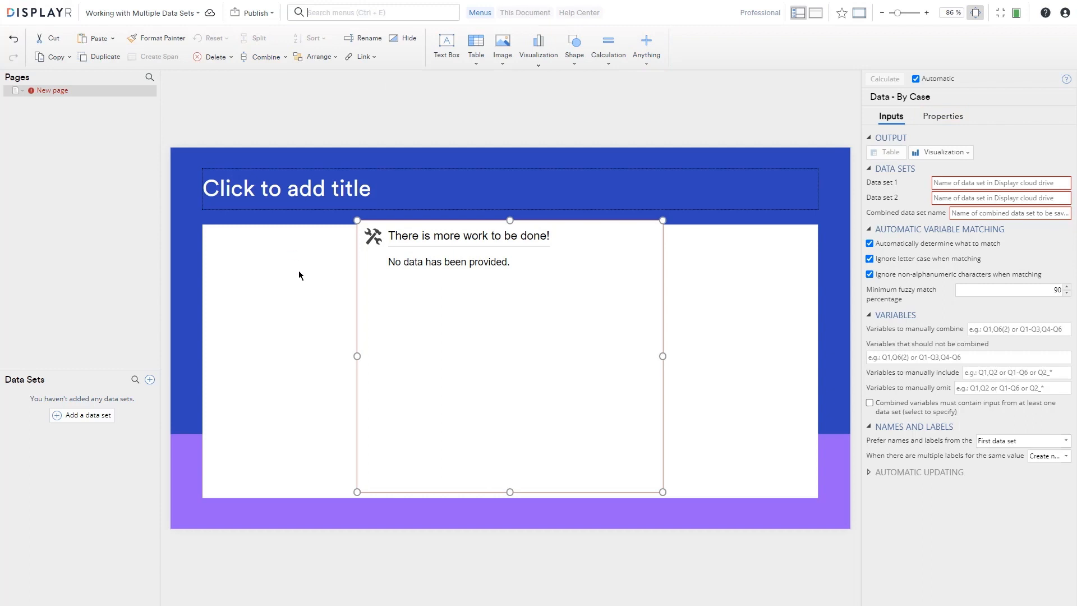
Set data set 1 of the merge to Cola Q1.sav and data set 2 to Cola Q2.sav.
{"action": "left_click", "coordinate": [978, 181]}
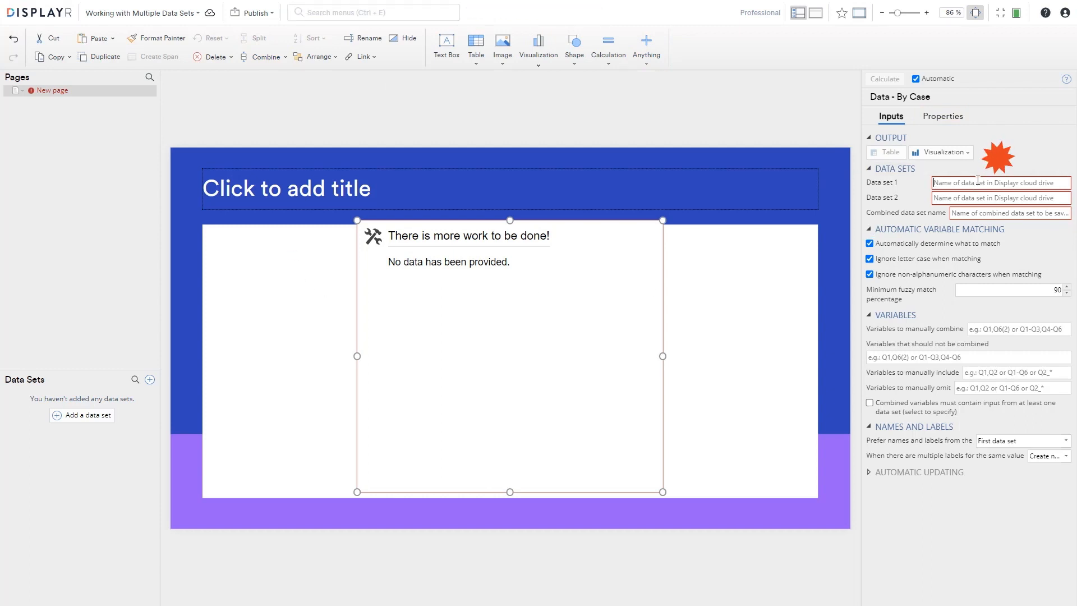
{"action": "type", "text": "Cola Q1.s"}
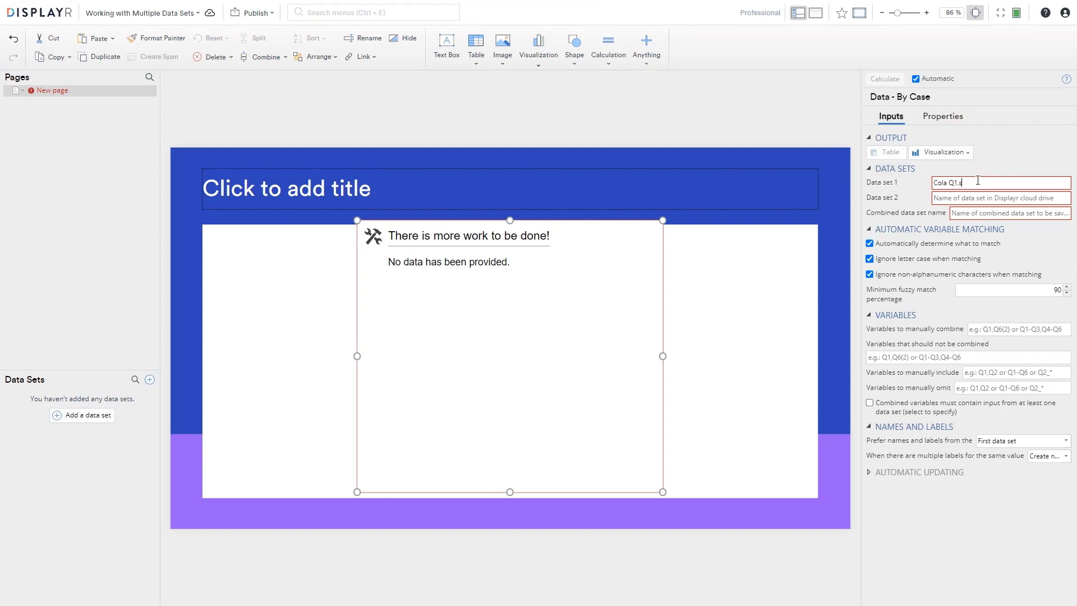
{"action": "type", "text": "av"}
{"action": "left_click_drag", "start_coordinate": [978, 181], "coordinate": [914, 187]}
{"action": "key", "text": "ctrl+c"}
{"action": "left_click", "coordinate": [974, 198]}
{"action": "key", "text": "ctrl+v"}
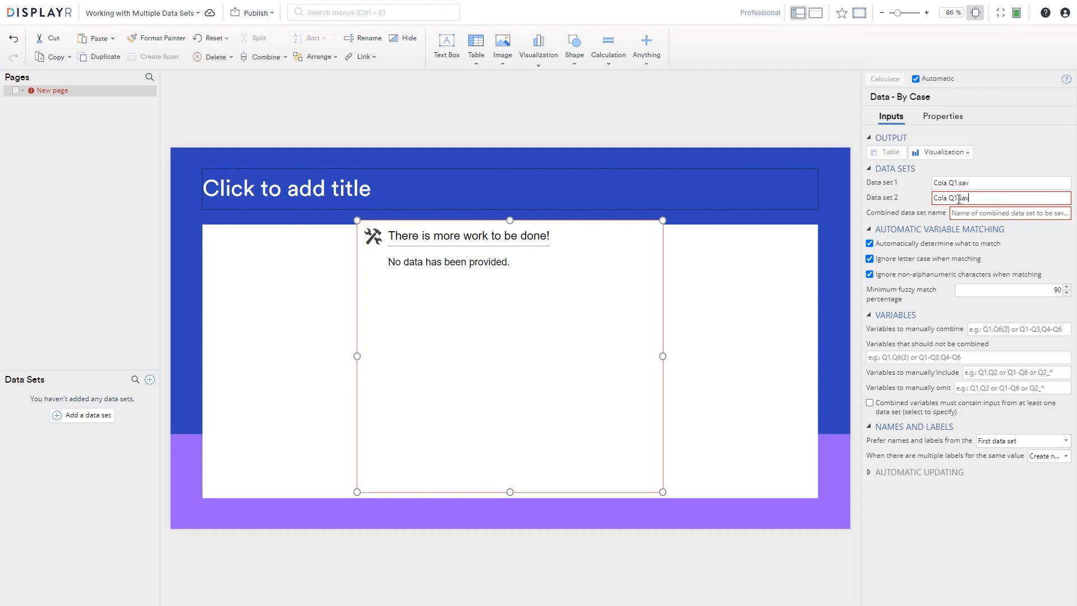
{"action": "left_click", "coordinate": [958, 198]}
{"action": "key", "text": "BackSpace"}
{"action": "type", "text": "2"}
Set data set 3 of the merge to Cola Q3.sav and data set 4 to Cola Q4.sav.
{"action": "left_click", "coordinate": [1018, 211]}
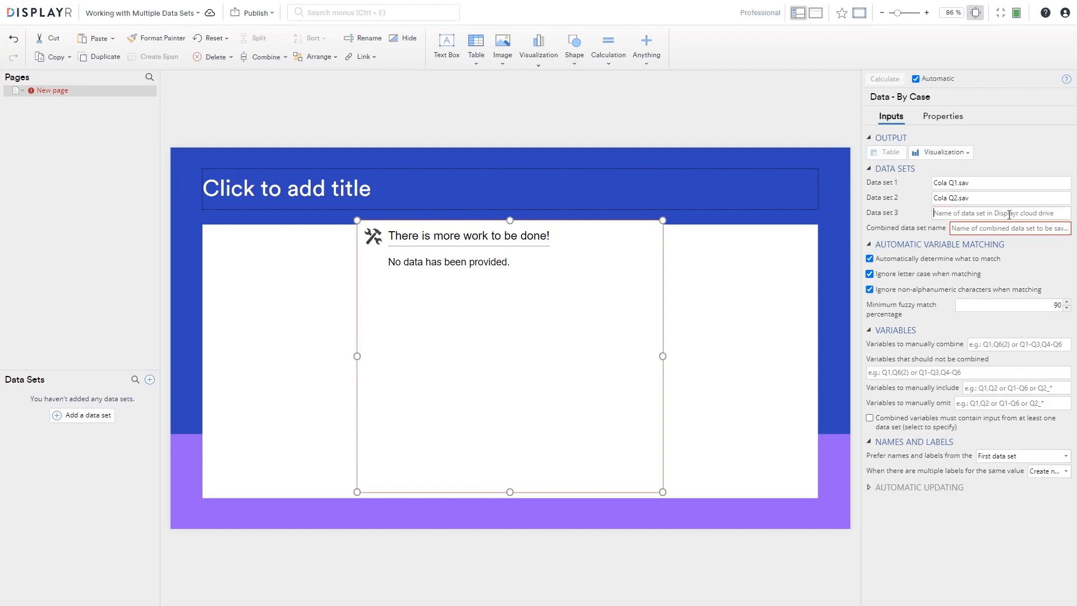
{"action": "key", "text": "ctrl+v"}
{"action": "key", "text": "BackSpace"}
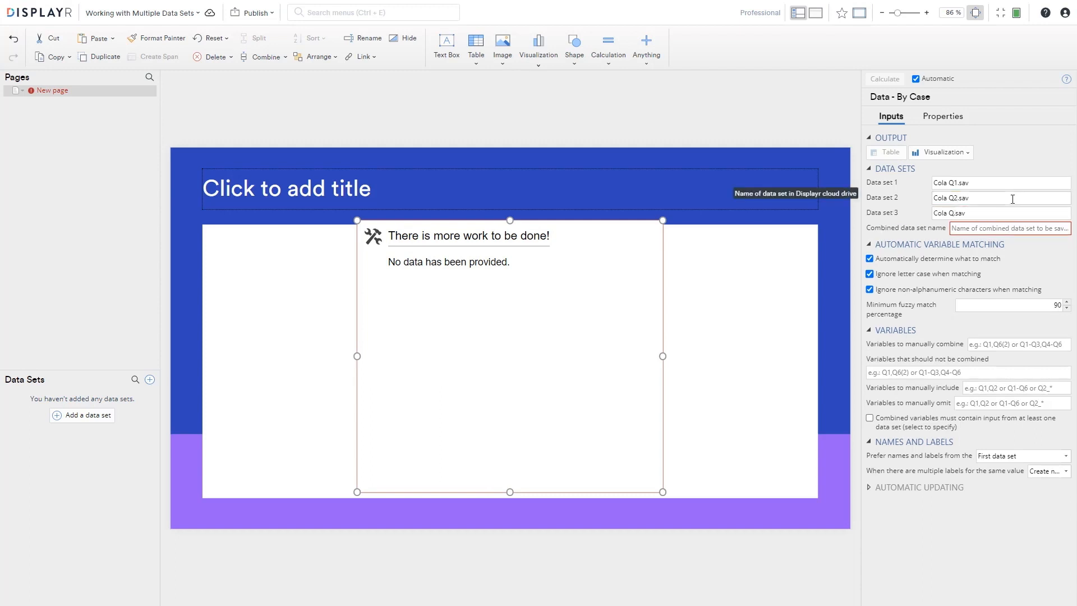
{"action": "type", "text": "3"}
{"action": "left_click", "coordinate": [996, 227]}
{"action": "left_click", "coordinate": [997, 227]}
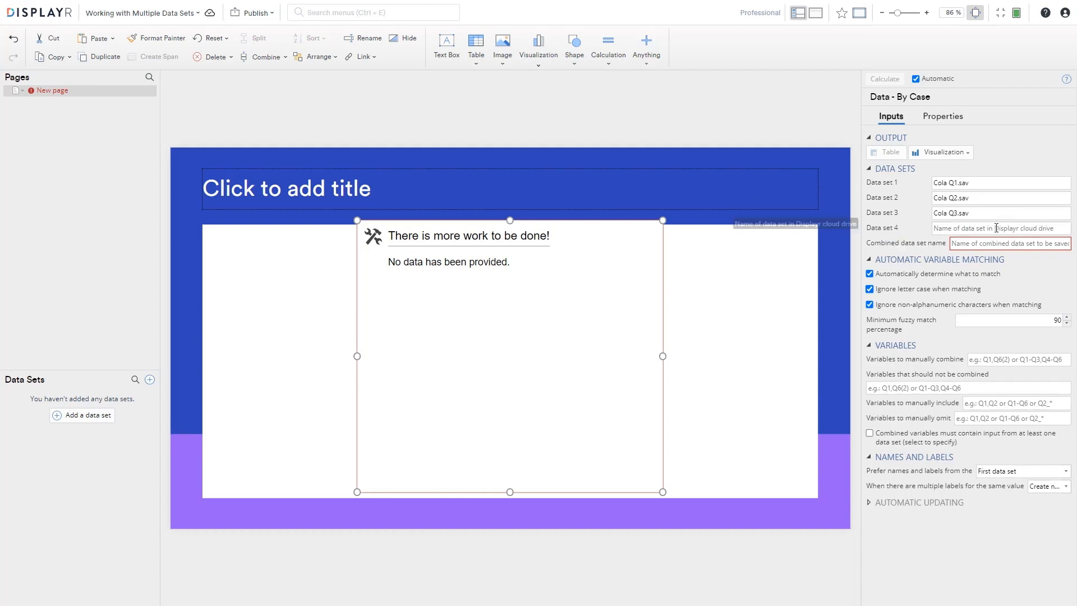
{"action": "key", "text": "ctrl+v"}
{"action": "left_click", "coordinate": [957, 229]}
{"action": "key", "text": "BackSpace"}
{"action": "type", "text": "4"}
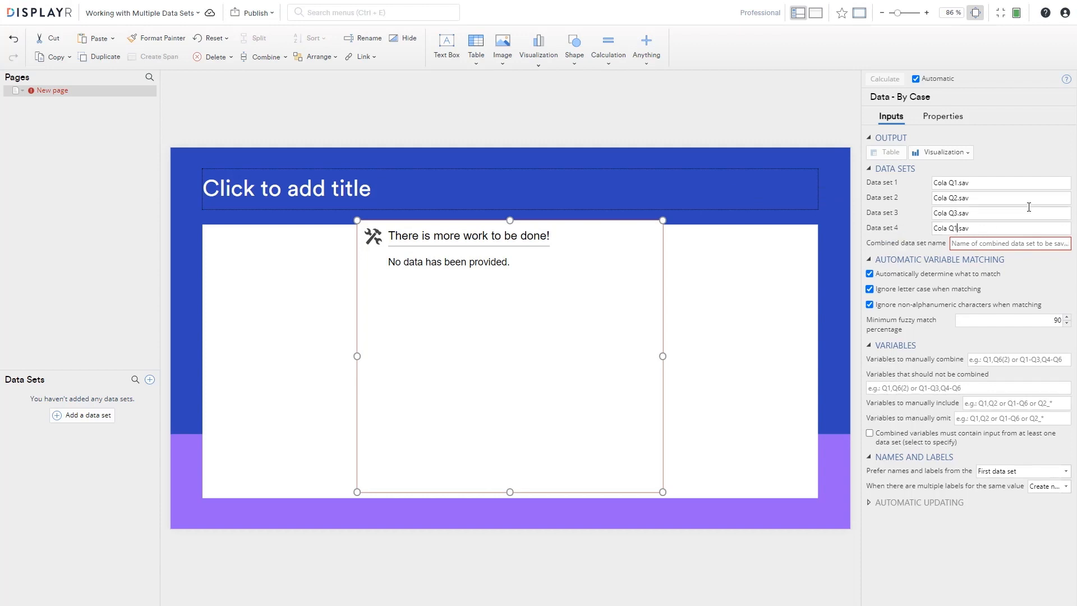
Name the combined data set Combined Cola and apply it to generate the merge output on the page.
{"action": "left_click", "coordinate": [1022, 242]}
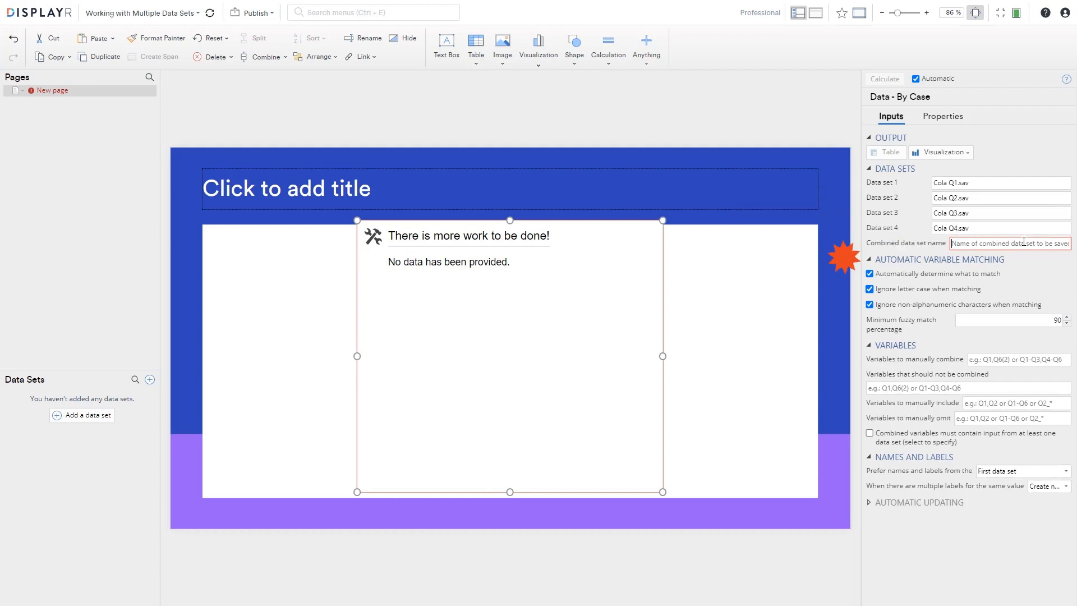
{"action": "type", "text": "Comb"}
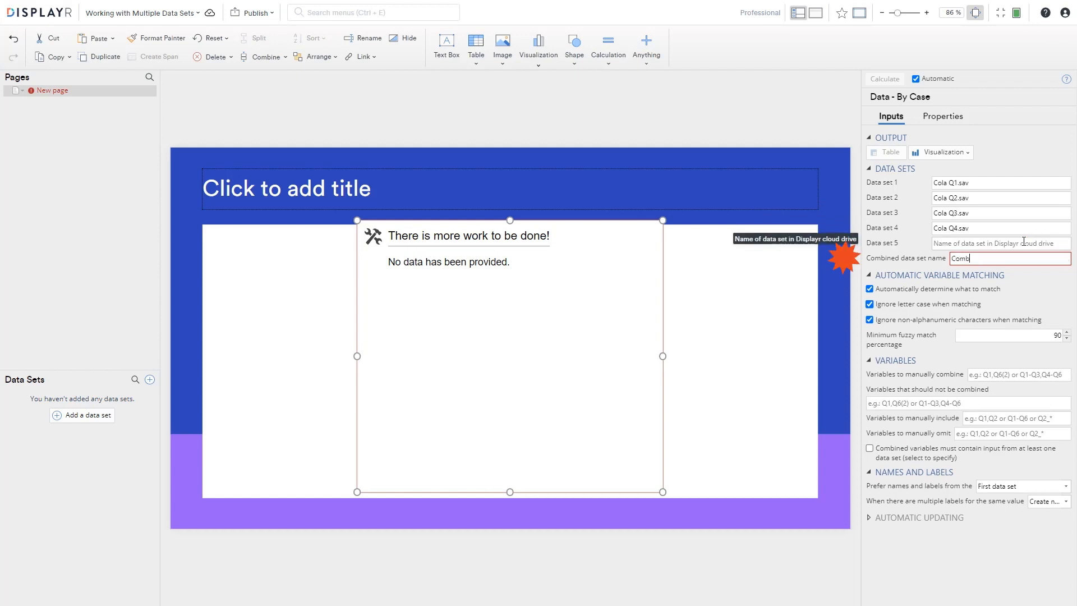
{"action": "type", "text": "ined Cola"}
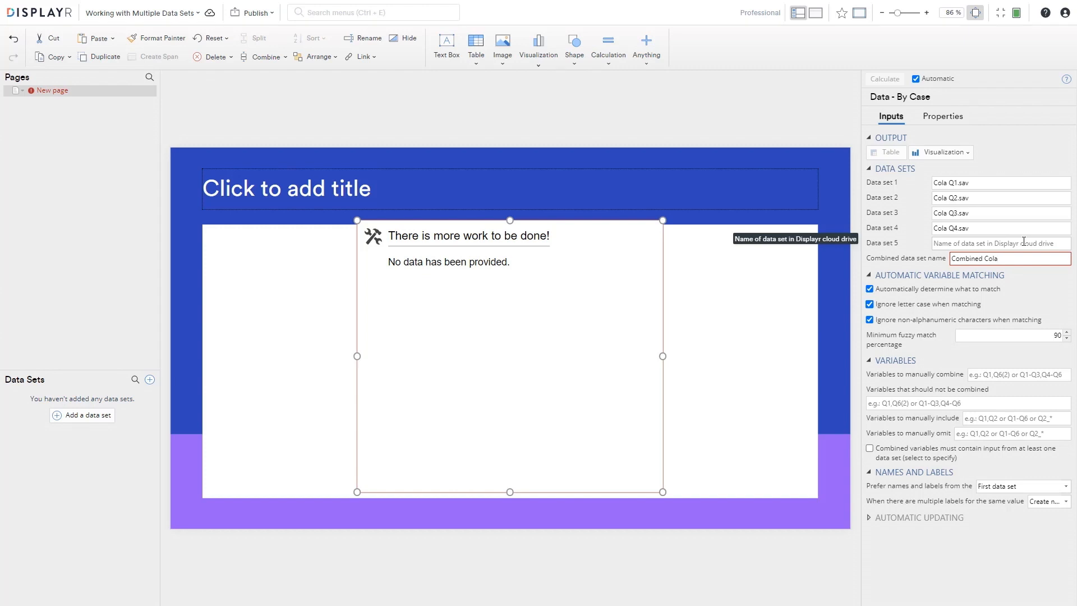
{"action": "left_click", "coordinate": [718, 368]}
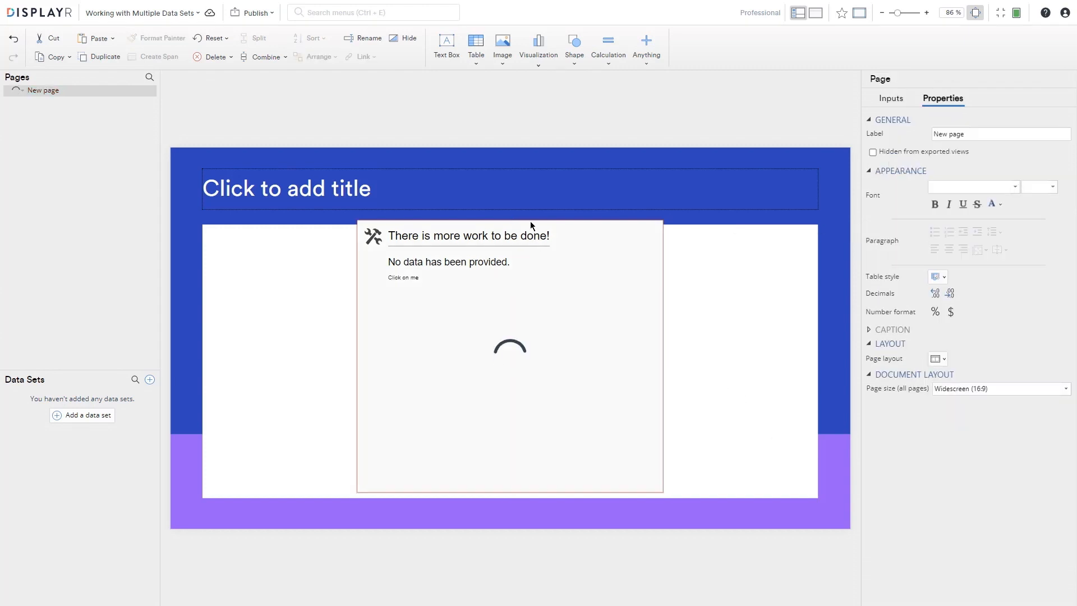
{"action": "left_click", "coordinate": [528, 226]}
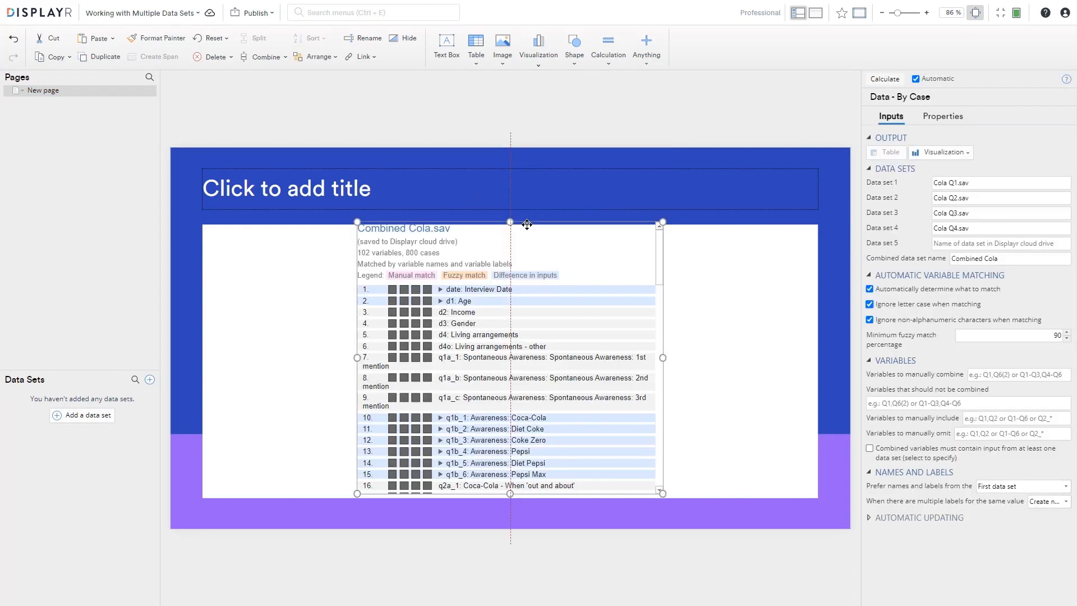
{"action": "left_click", "coordinate": [702, 305]}
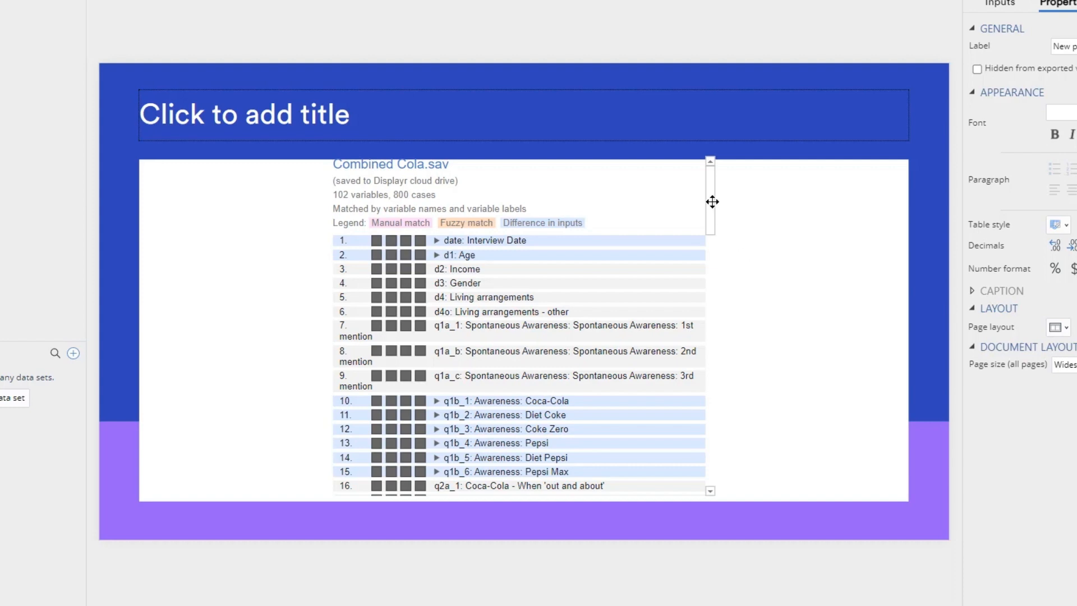
Review the merged variable list in the Combined Cola output and inspect how the Age variable was matched across the four input data sets.
{"action": "left_click_drag", "start_coordinate": [709, 200], "coordinate": [727, 476]}
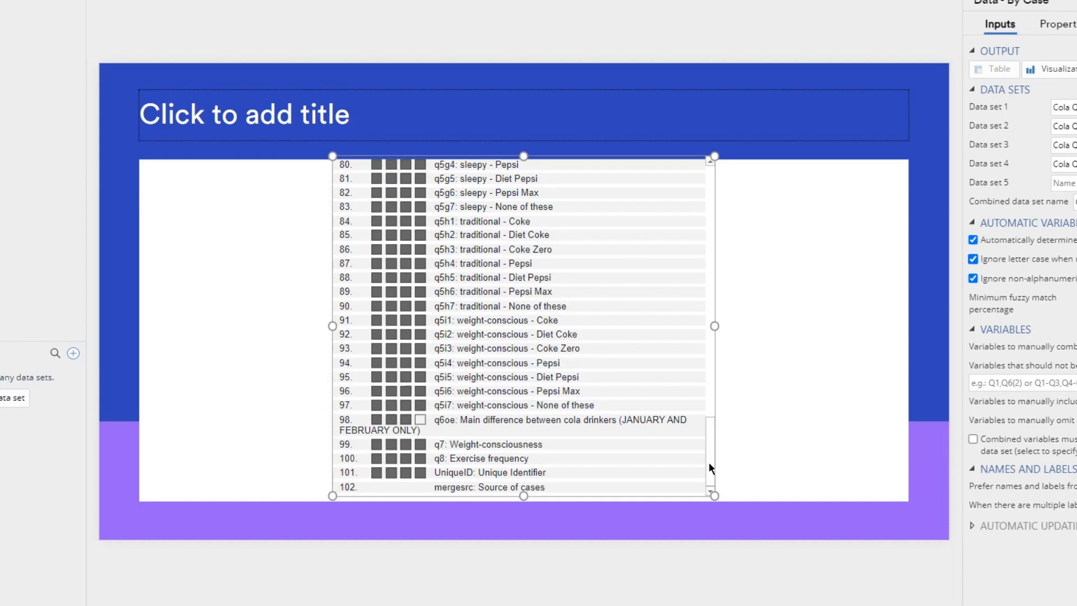
{"action": "left_click_drag", "start_coordinate": [709, 462], "coordinate": [715, 200]}
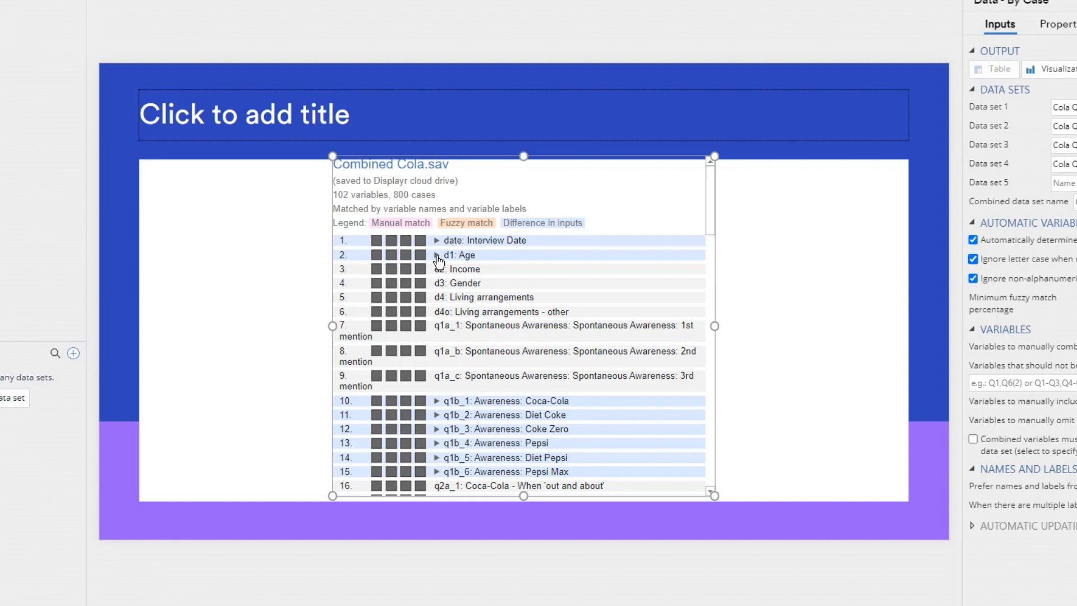
{"action": "left_click", "coordinate": [437, 256]}
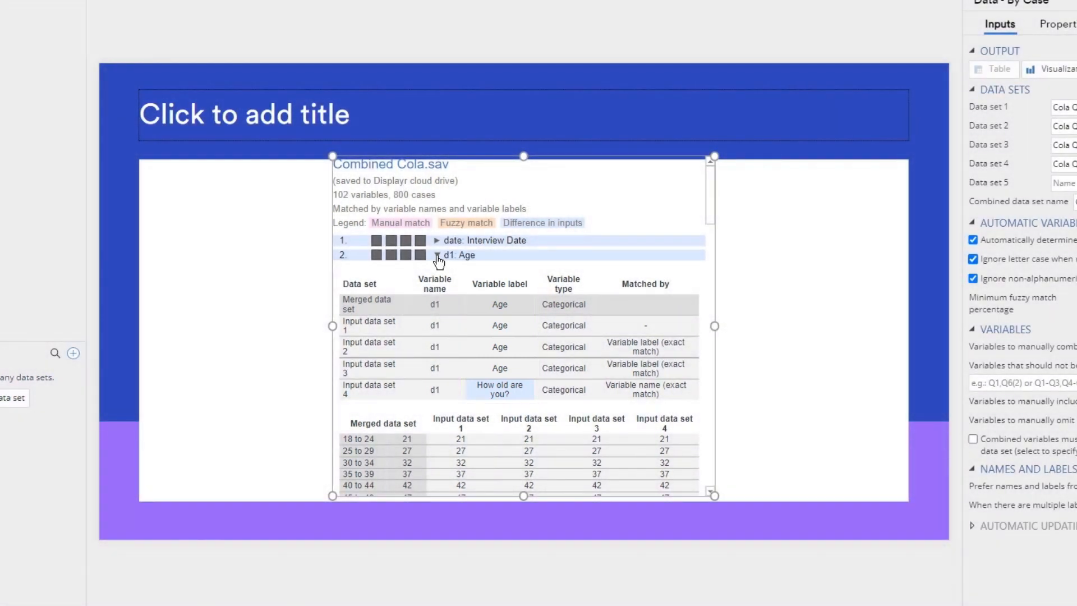
{"action": "left_click", "coordinate": [437, 256]}
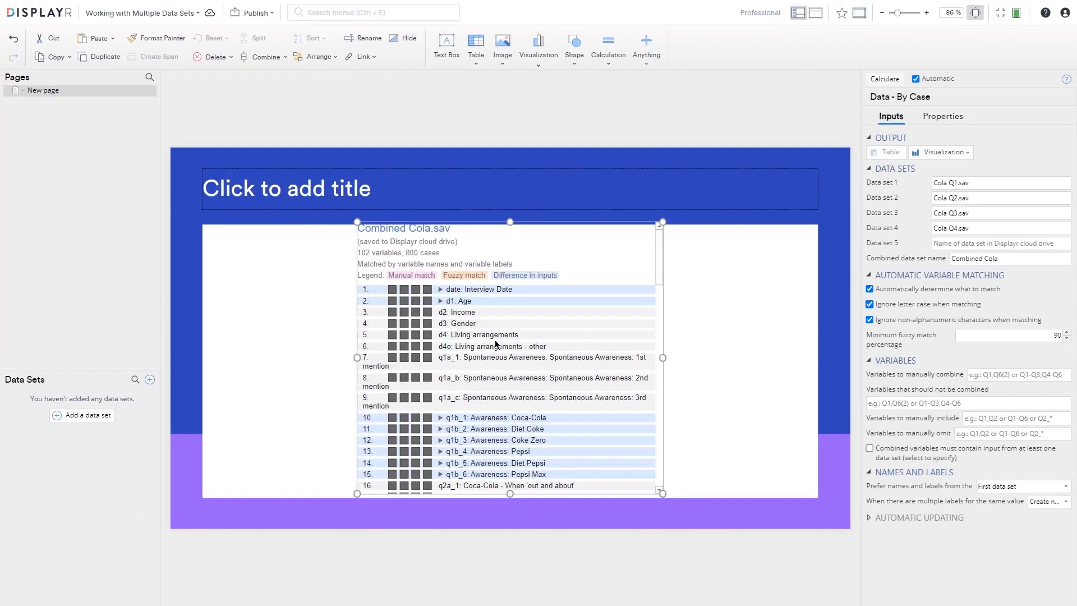
Add Combined Cola.sav from the Displayr Cloud Drive to the document as a data set.
{"action": "left_click", "coordinate": [94, 420]}
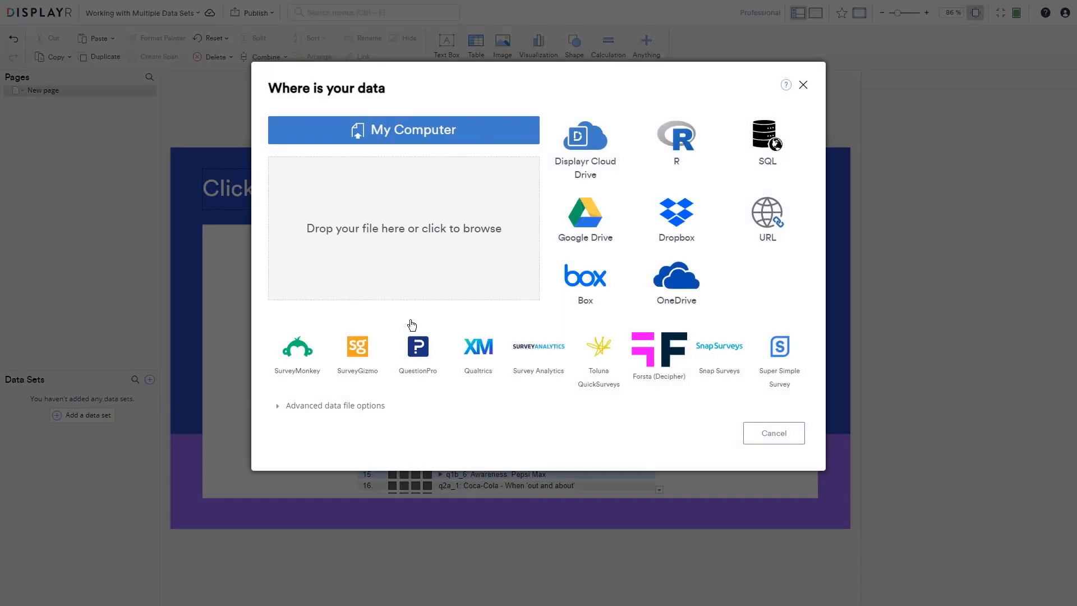
{"action": "left_click", "coordinate": [576, 157]}
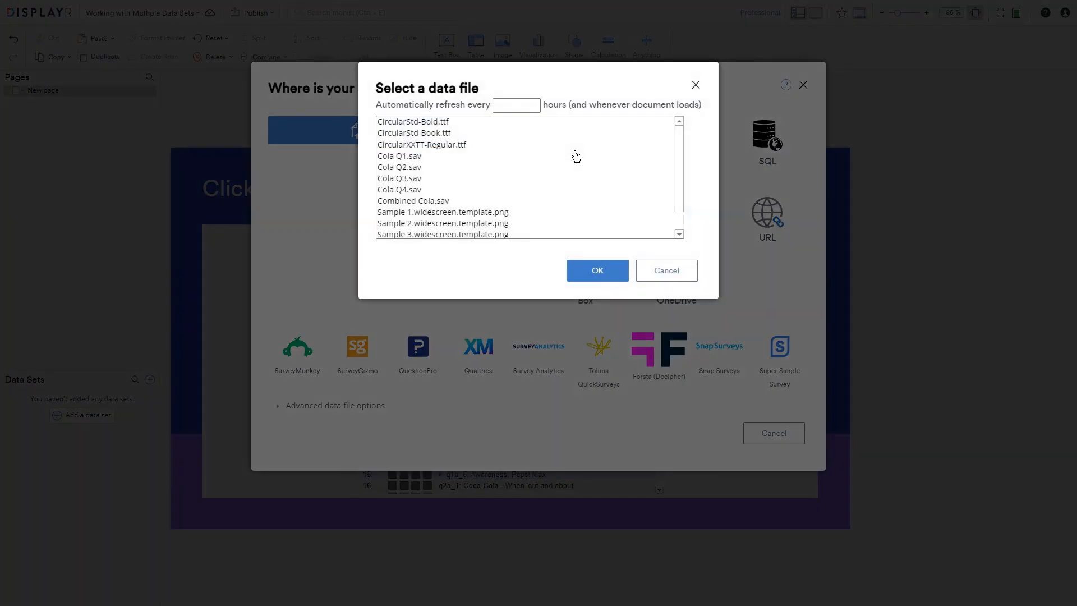
{"action": "left_click", "coordinate": [445, 202]}
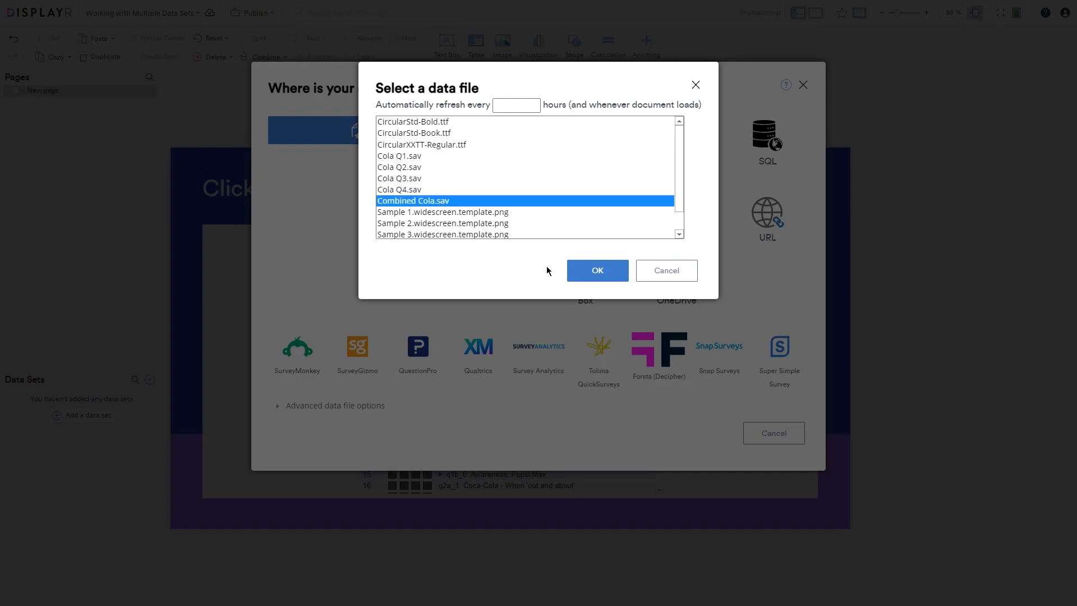
{"action": "left_click", "coordinate": [589, 276]}
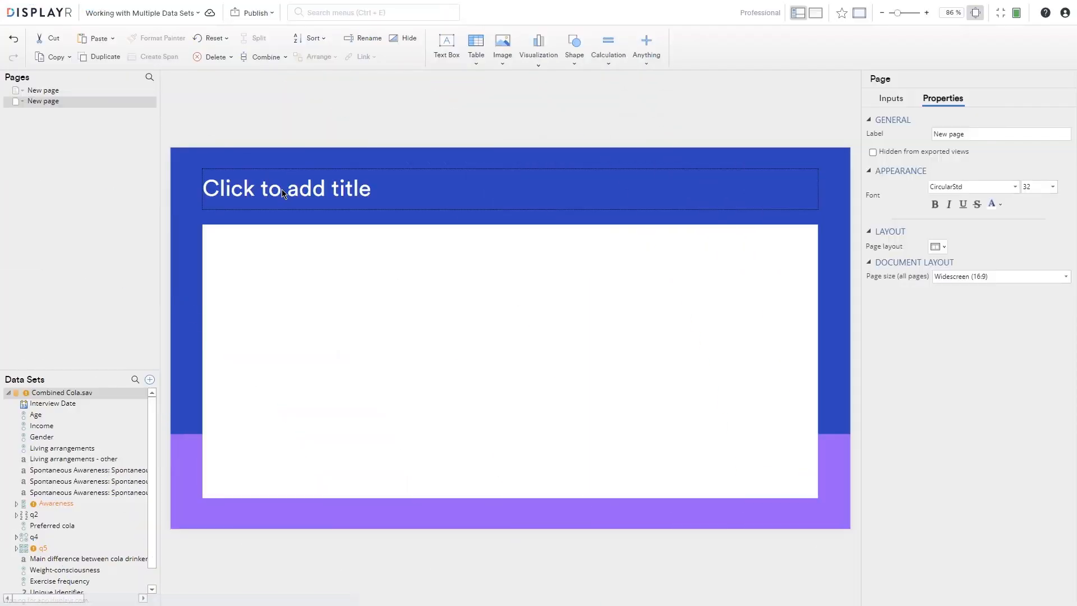
Title the new second page "Joined Data via Edit Relationship".
{"action": "left_click", "coordinate": [282, 193]}
{"action": "type", "text": "J"}
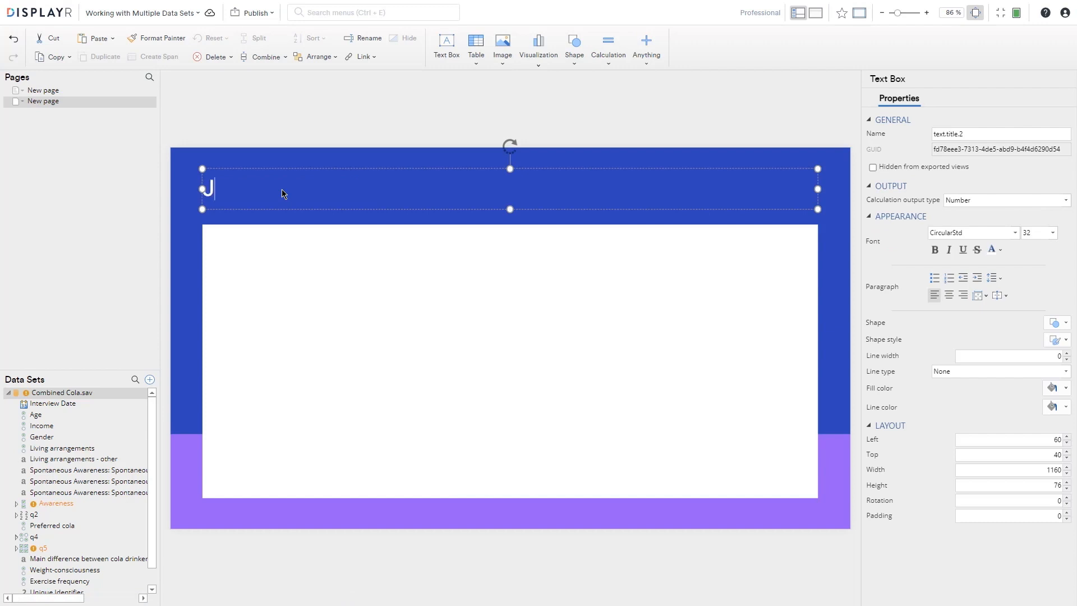
{"action": "type", "text": "oined Data via"}
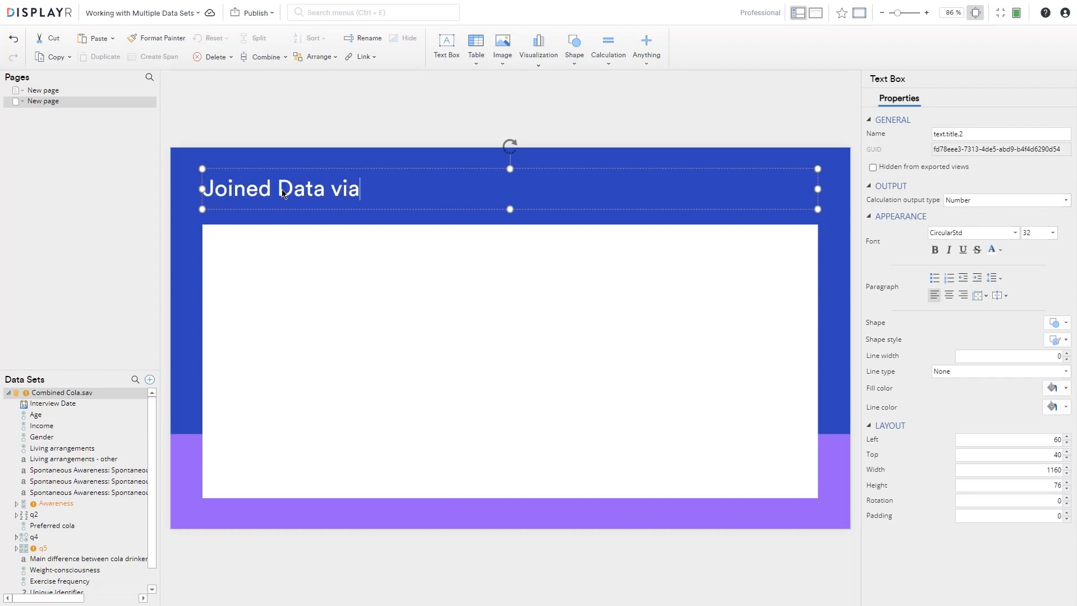
{"action": "type", "text": " Edit Relationship"}
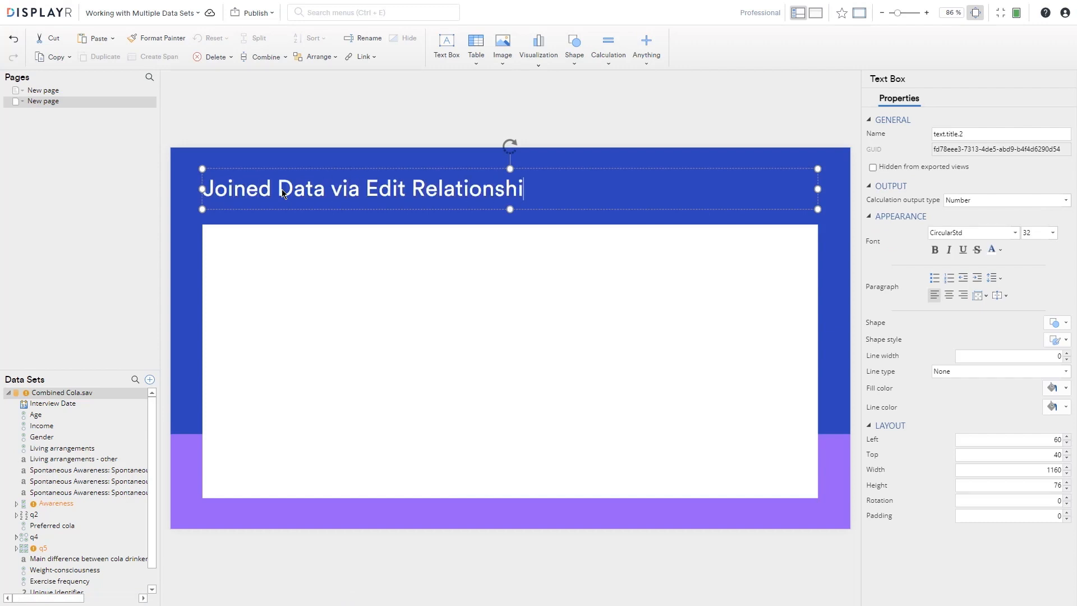
{"action": "left_click", "coordinate": [311, 261]}
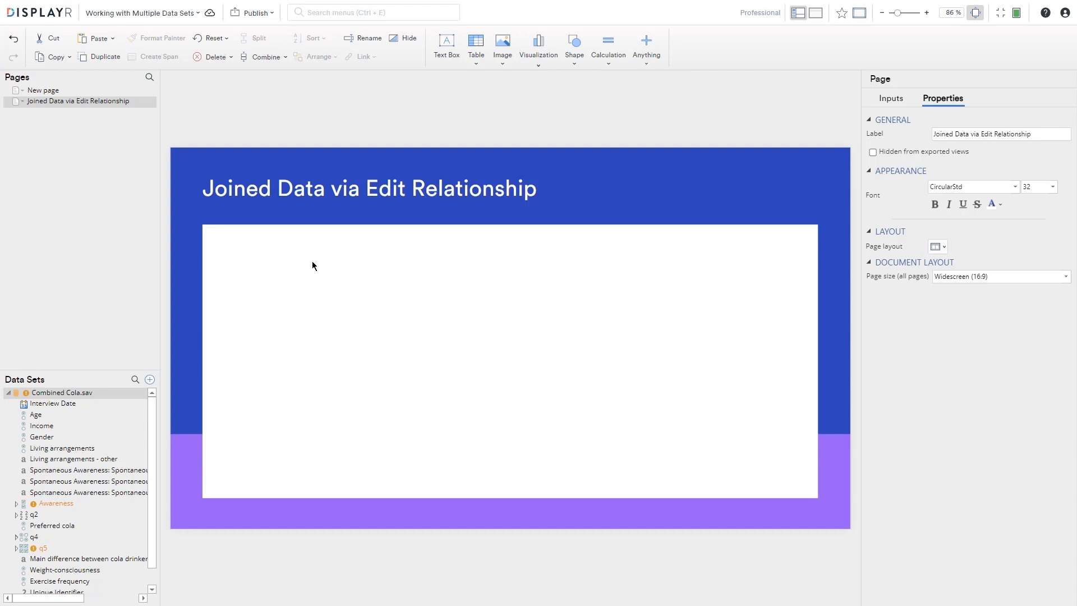
Add Cola Tracking - January to December.sav from the computer's Favorites folder as a second data set and return to full-screen view.
{"action": "left_click", "coordinate": [150, 381]}
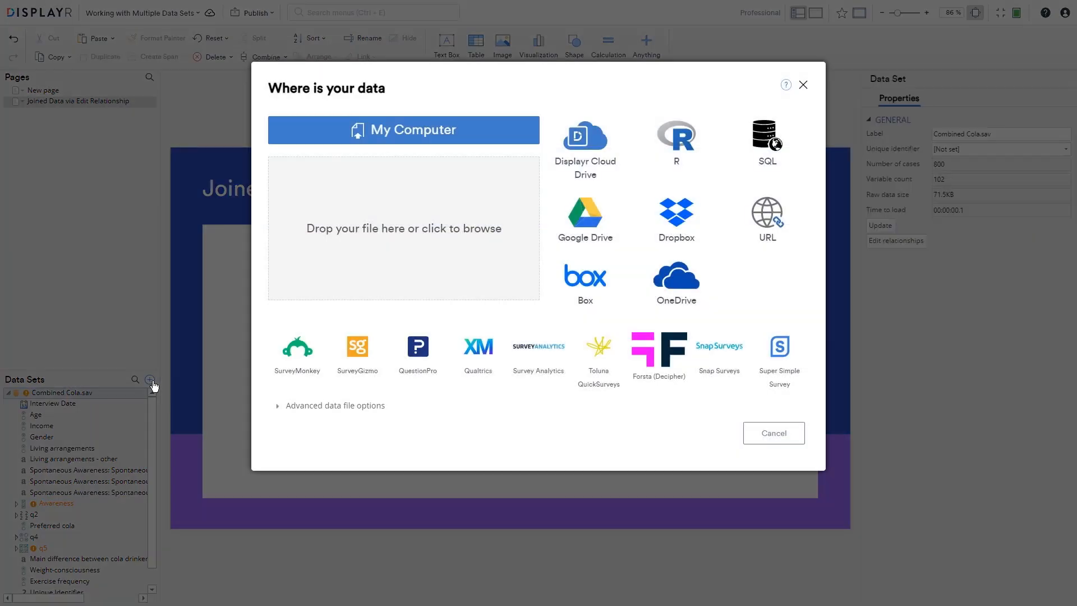
{"action": "left_click", "coordinate": [365, 130]}
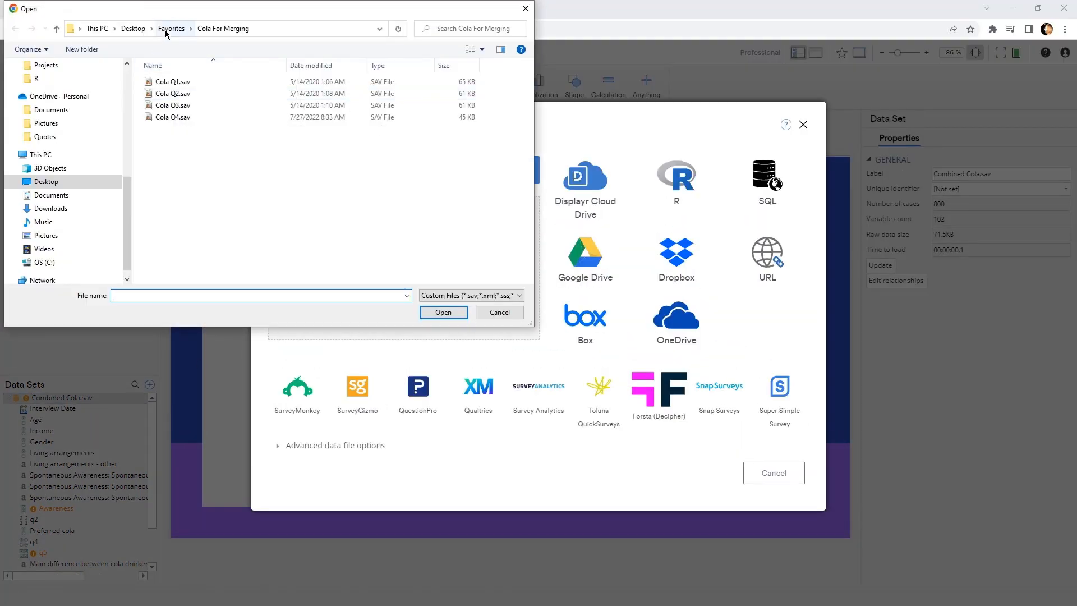
{"action": "left_click", "coordinate": [169, 29]}
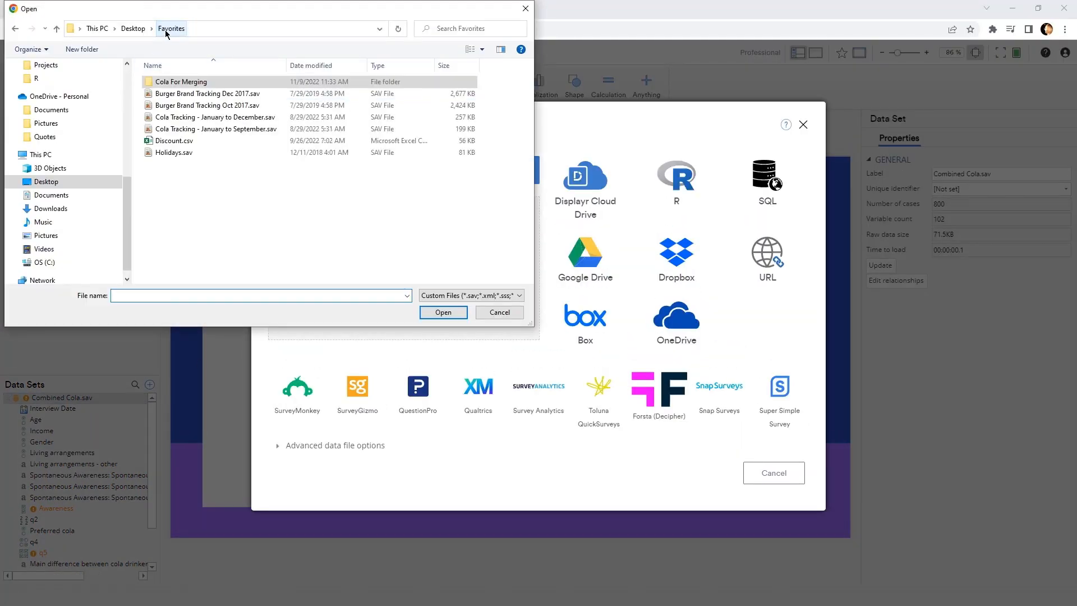
{"action": "left_click", "coordinate": [194, 122]}
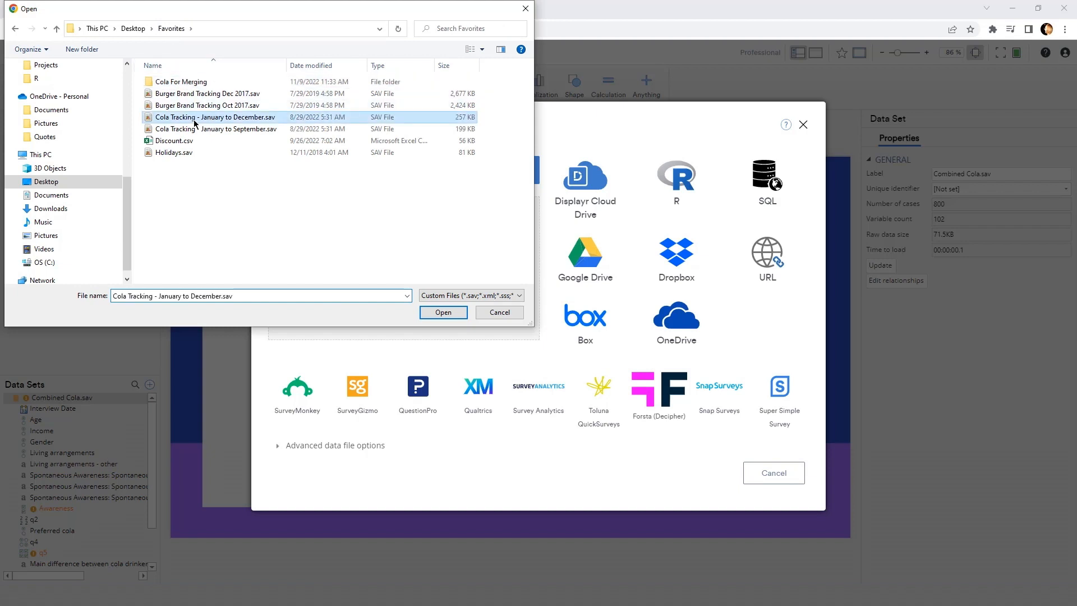
{"action": "left_click", "coordinate": [425, 310]}
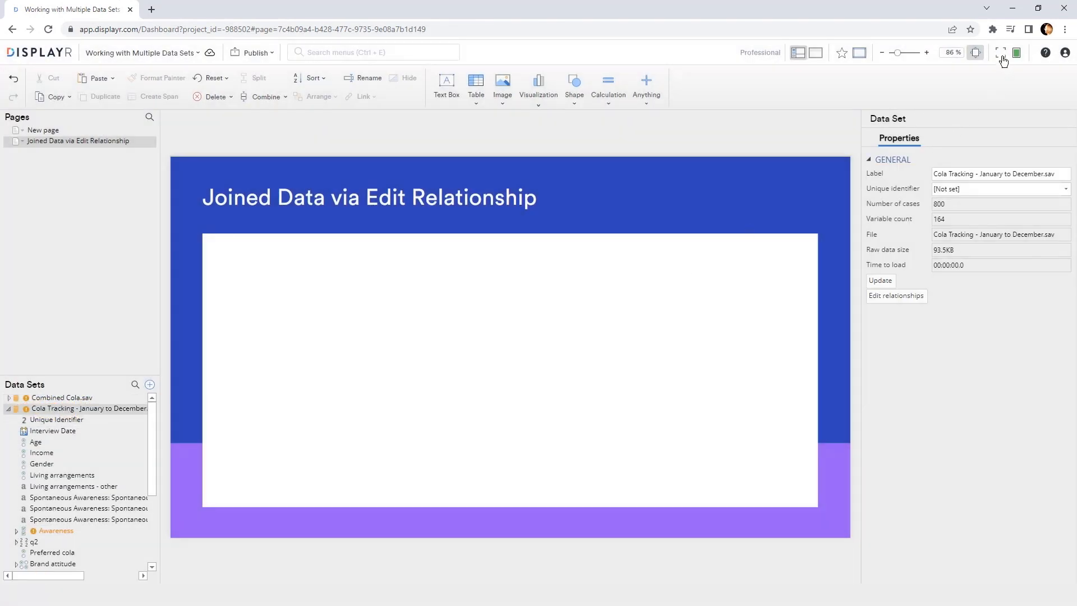
{"action": "left_click", "coordinate": [1001, 55]}
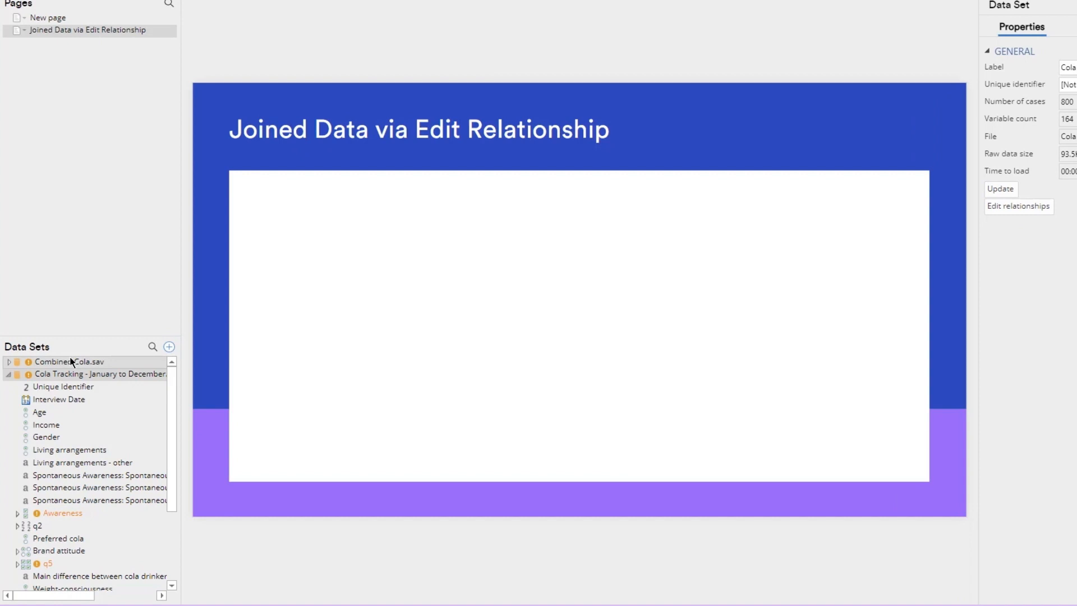
Expand Combined Cola.sav in the data sets tree and inspect the Unique Identifier variable in both data sets.
{"action": "left_click", "coordinate": [8, 361]}
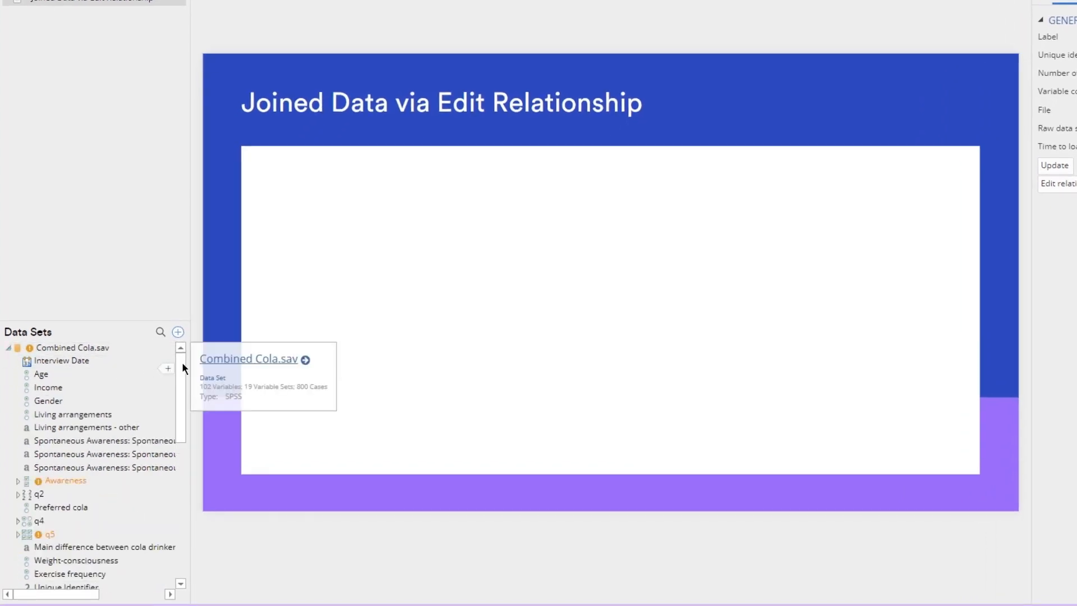
{"action": "left_click_drag", "start_coordinate": [180, 385], "coordinate": [180, 455]}
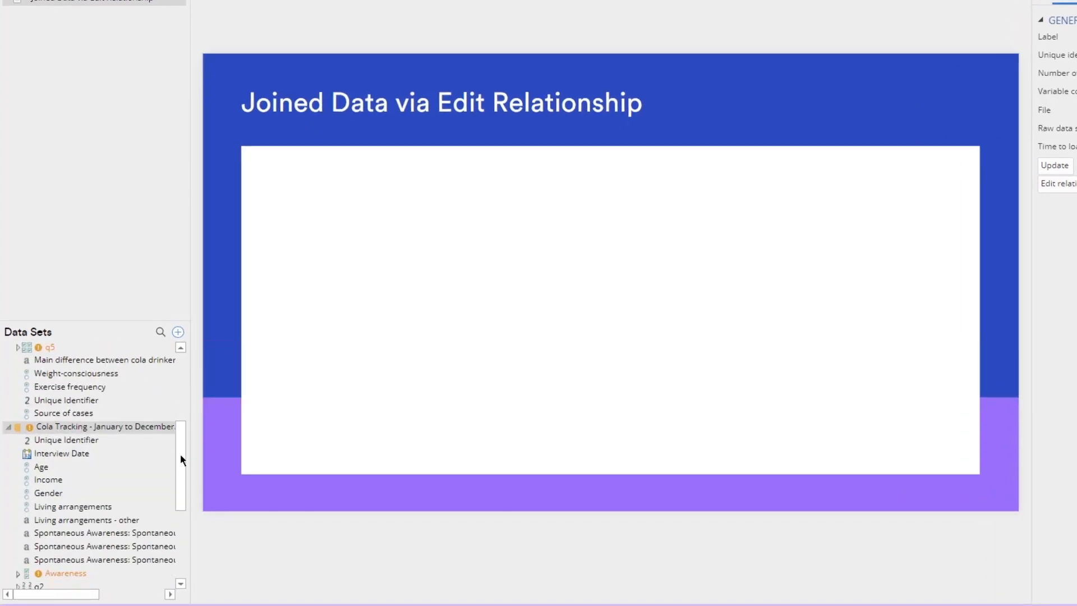
{"action": "mouse_move", "coordinate": [100, 403]}
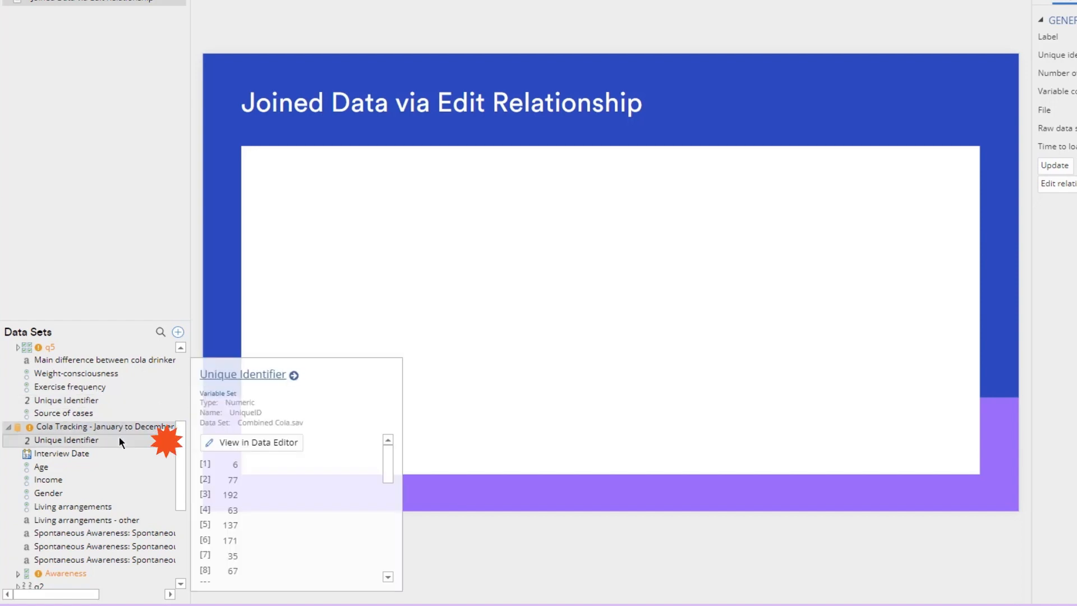
{"action": "mouse_move", "coordinate": [118, 443]}
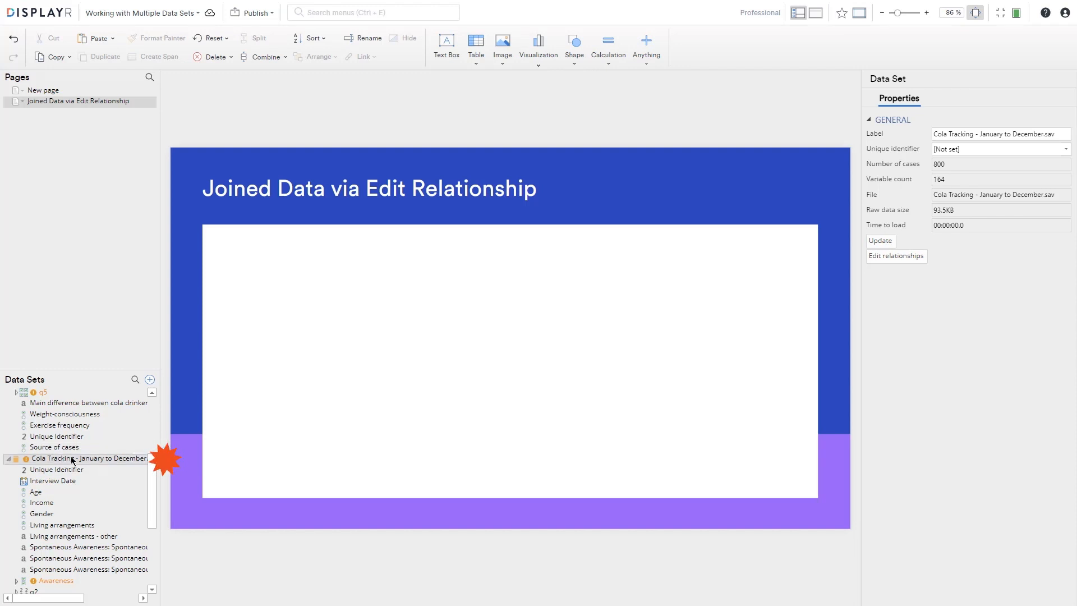
Create a new data set relationship with Combined Cola.sav as the first data set and Unique Identifier as its variable.
{"action": "left_click", "coordinate": [920, 258]}
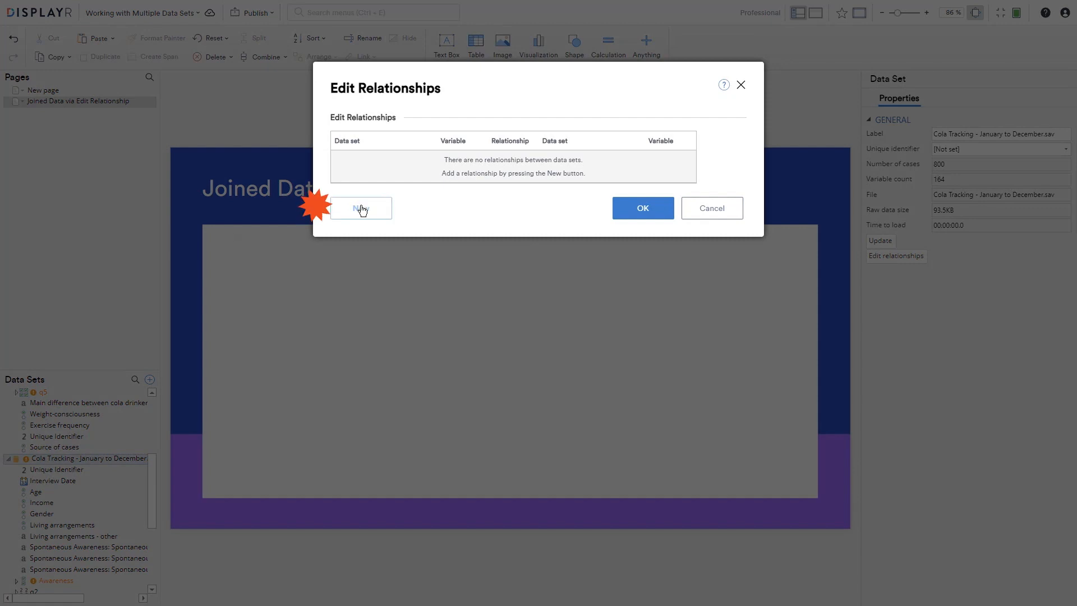
{"action": "left_click", "coordinate": [361, 208]}
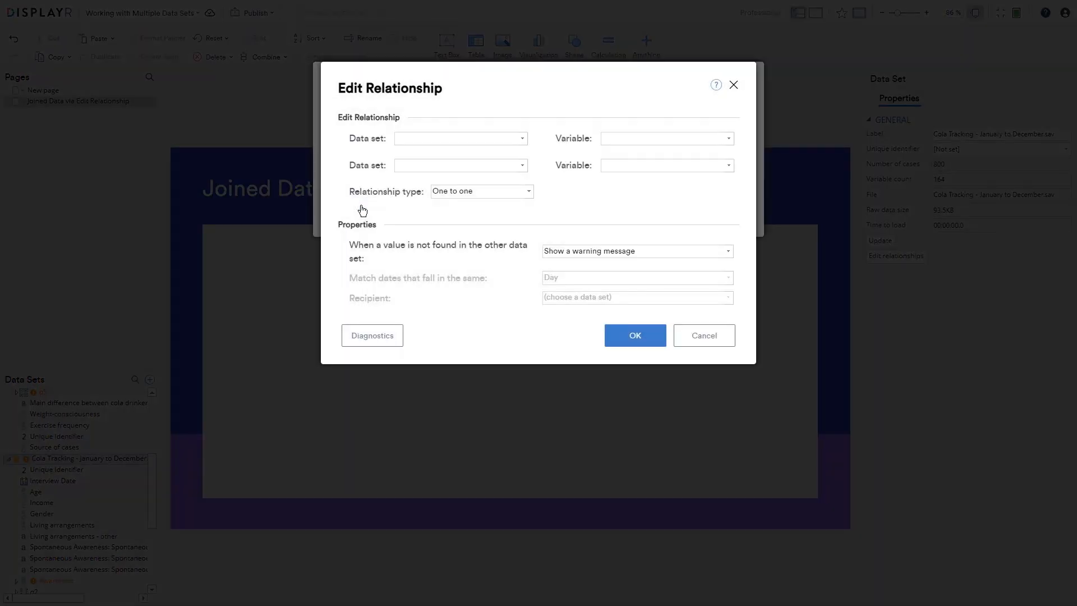
{"action": "left_click", "coordinate": [522, 139]}
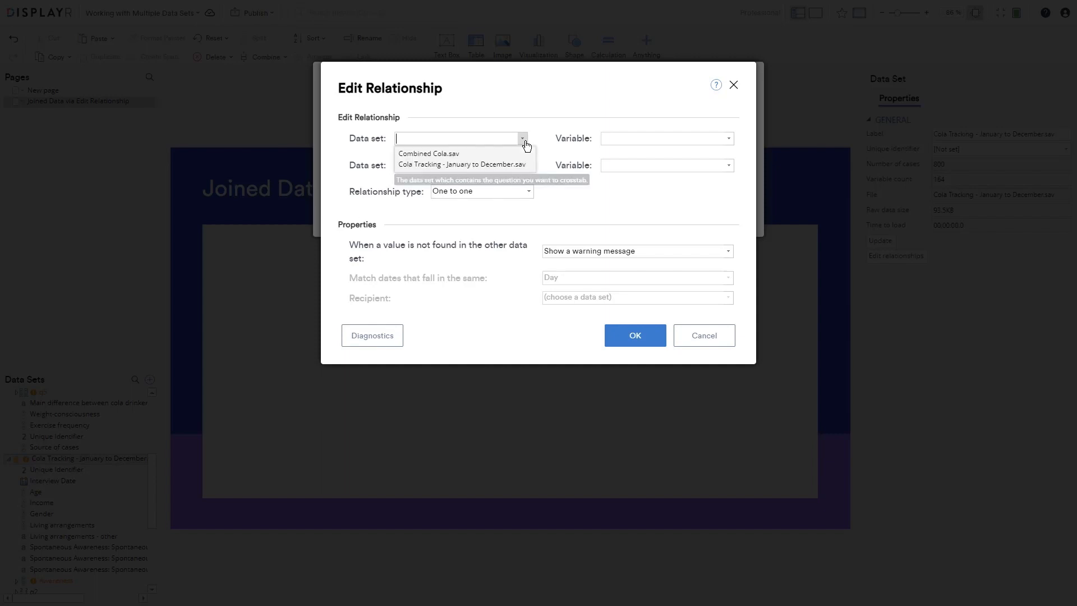
{"action": "left_click", "coordinate": [525, 154]}
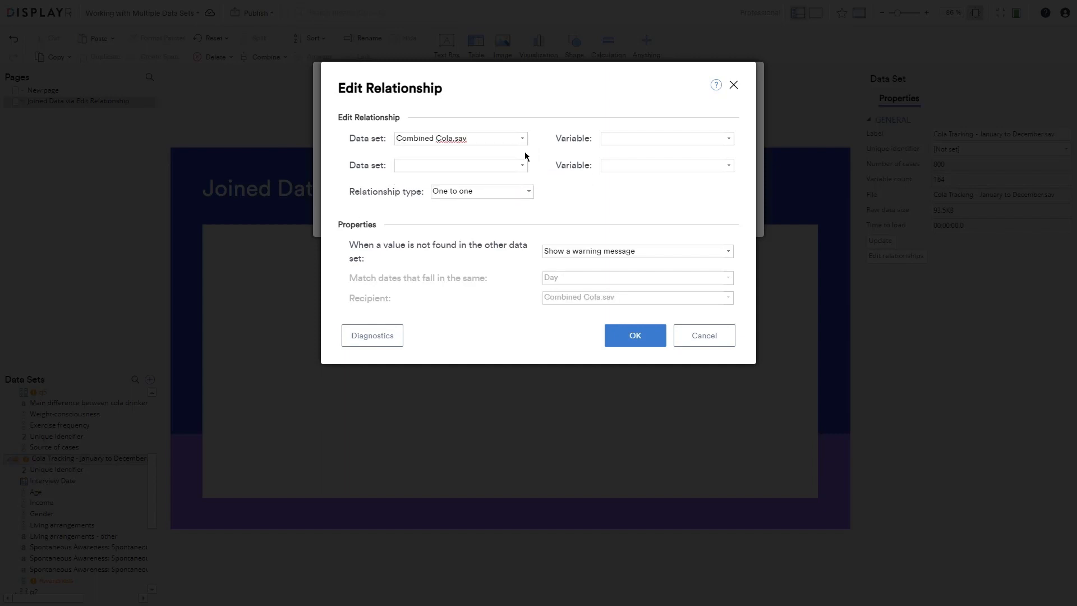
{"action": "left_click", "coordinate": [728, 139]}
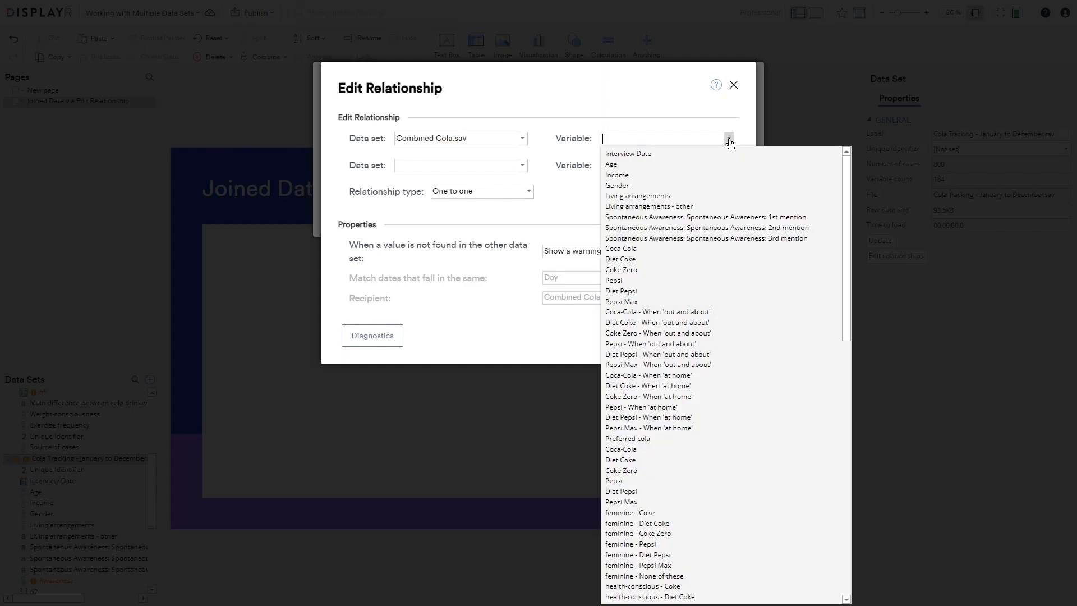
{"action": "type", "text": "uni"}
{"action": "left_click", "coordinate": [729, 152]}
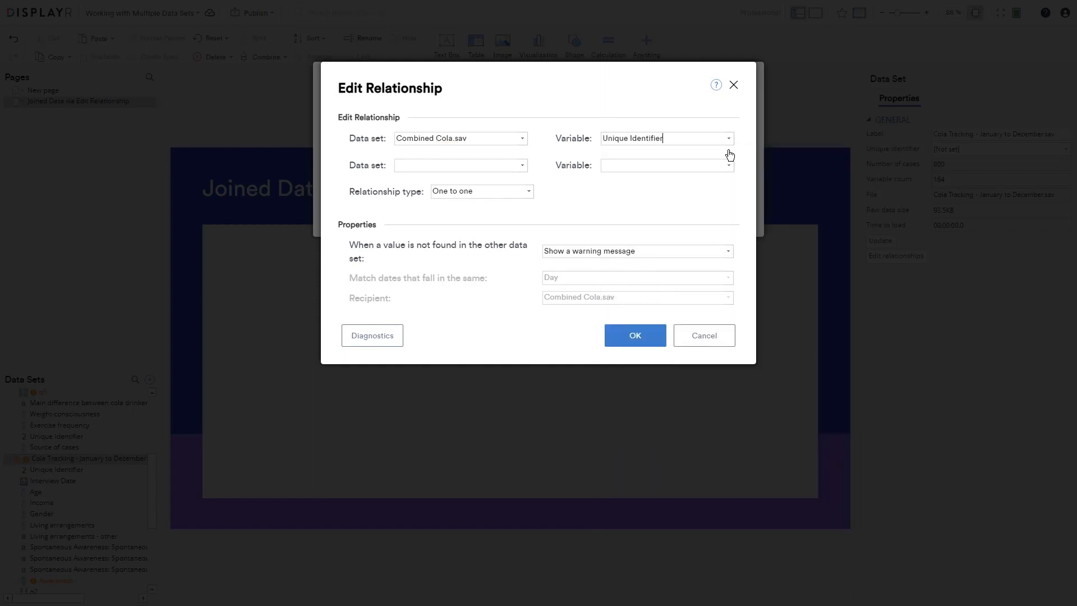
Set the relationship's second data set to Cola Tracking - January to December.sav and its variable to Unique Identifier.
{"action": "left_click", "coordinate": [527, 166]}
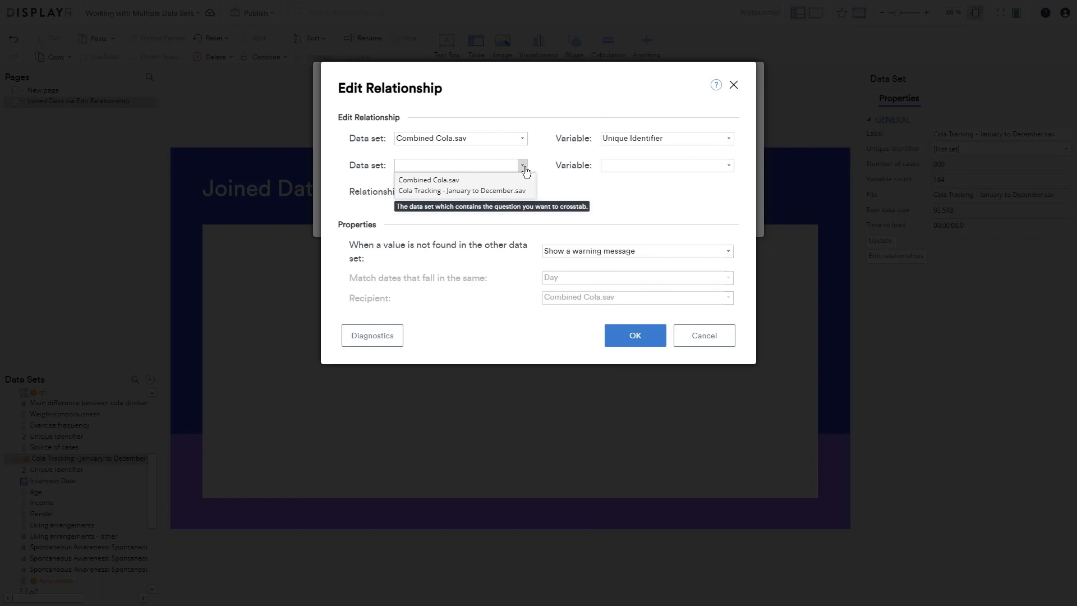
{"action": "left_click", "coordinate": [519, 190]}
{"action": "left_click", "coordinate": [727, 165]}
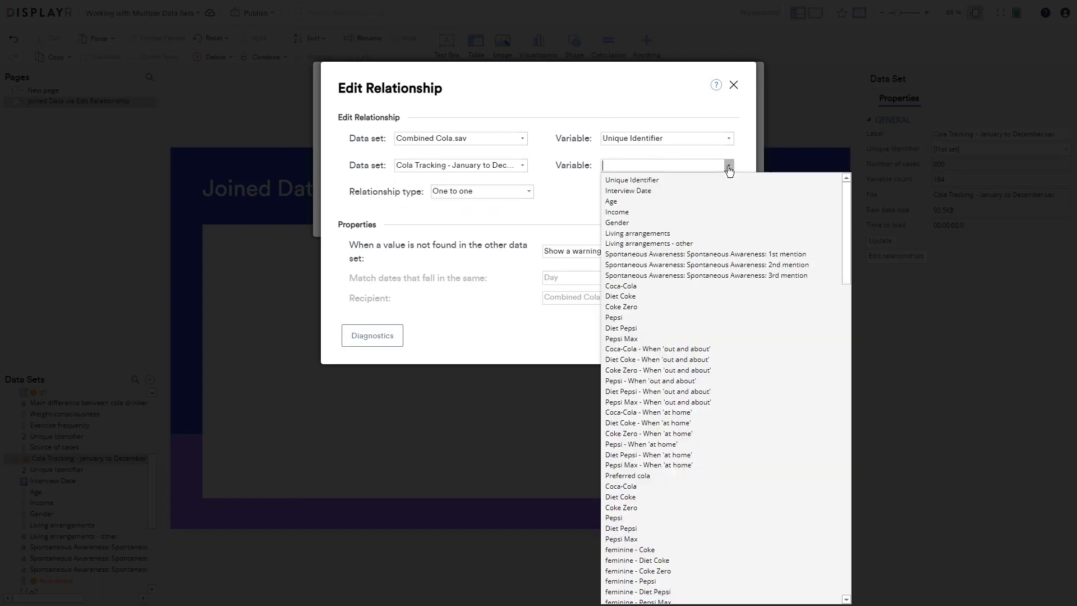
{"action": "left_click", "coordinate": [724, 181]}
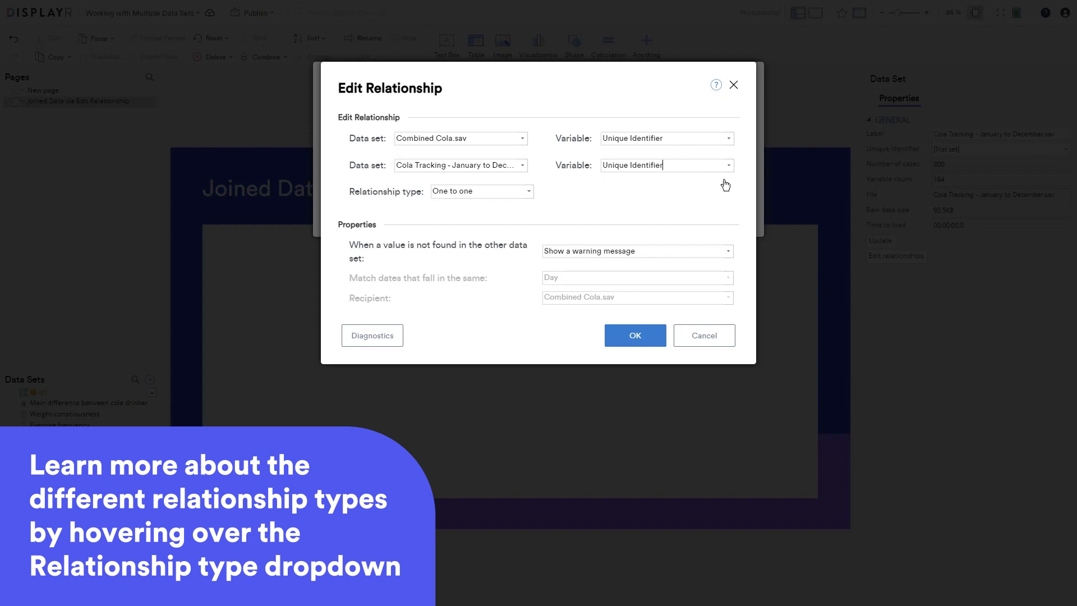
Check the relationship's options for values not found in the other data set and run its diagnostics.
{"action": "mouse_move", "coordinate": [497, 195]}
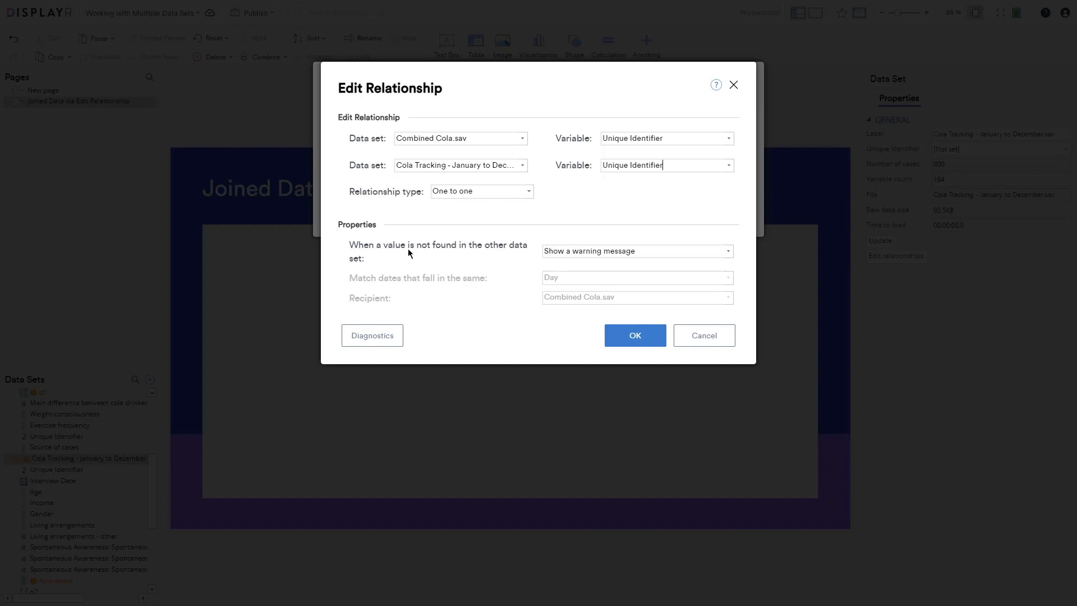
{"action": "left_click", "coordinate": [581, 258]}
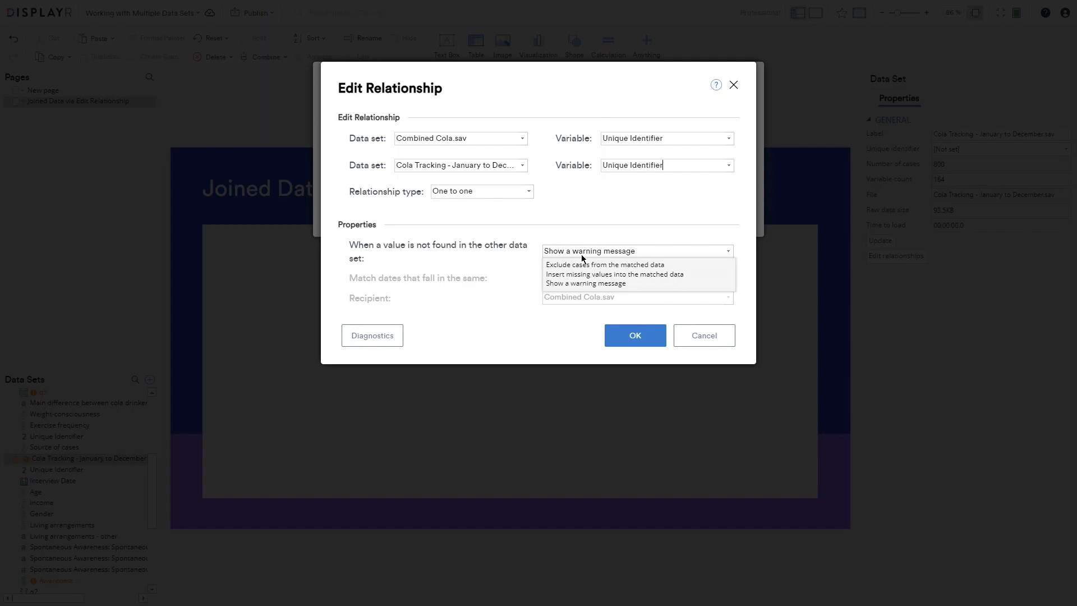
{"action": "left_click", "coordinate": [581, 256]}
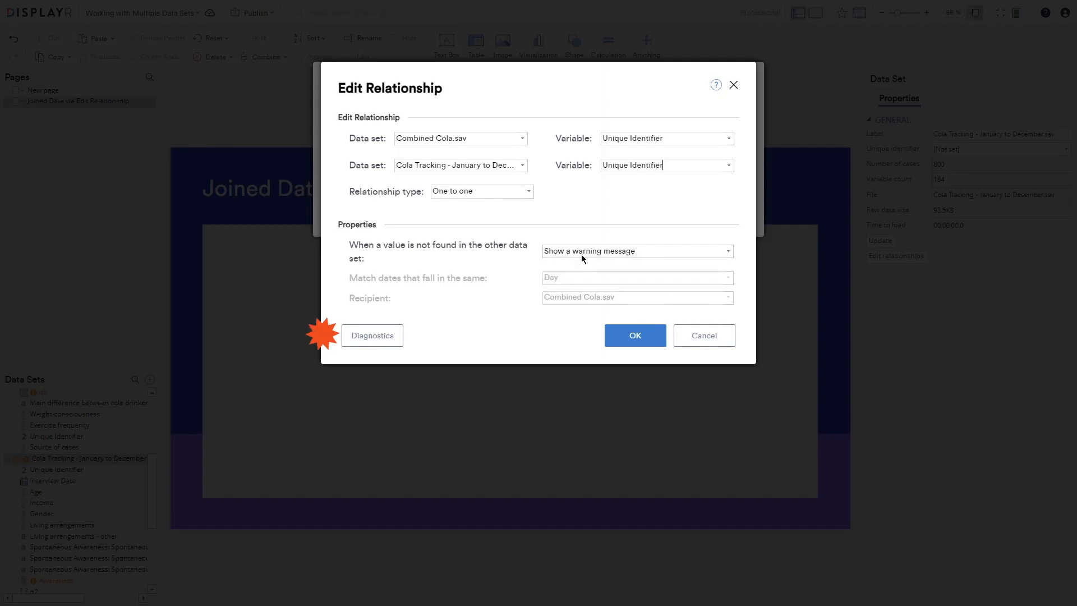
{"action": "left_click", "coordinate": [378, 336]}
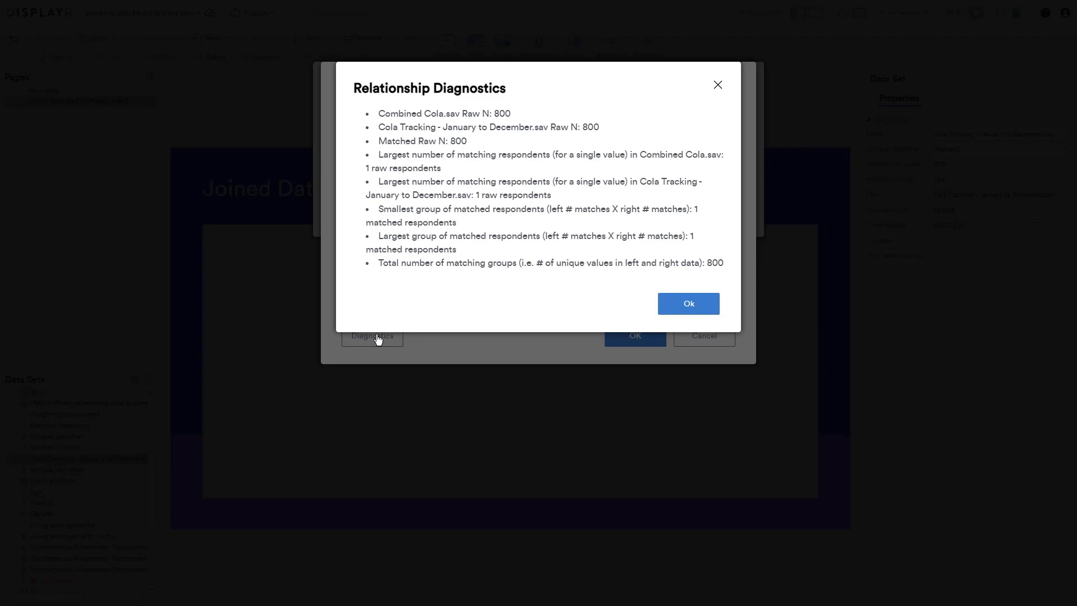
Close the diagnostics and save the Unique Identifier relationship between Combined Cola.sav and Cola Tracking - January to December.sav.
{"action": "left_click", "coordinate": [697, 310]}
{"action": "left_click", "coordinate": [637, 338]}
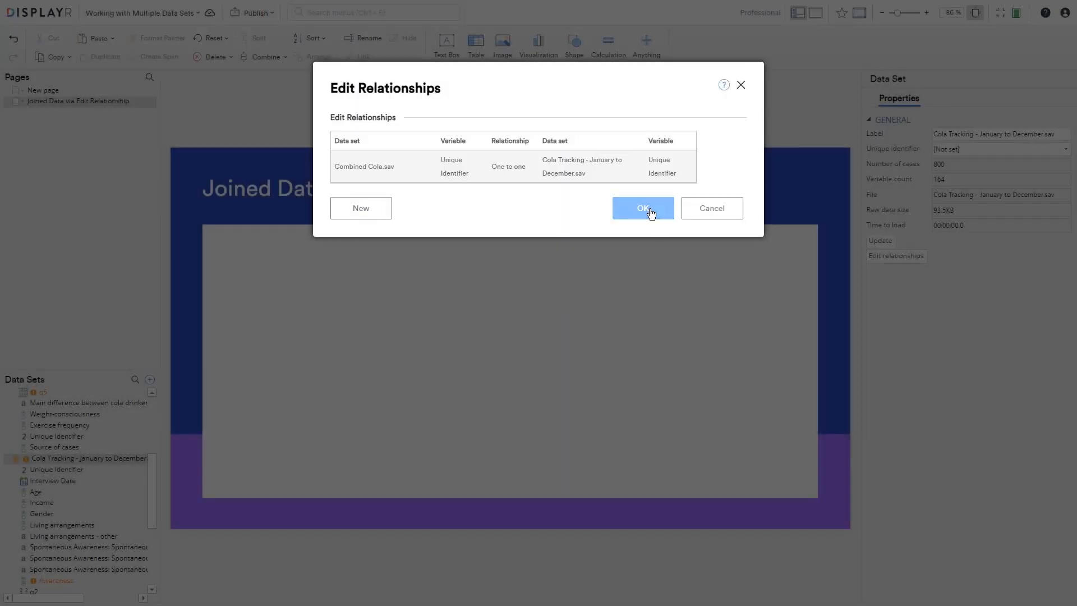
{"action": "left_click", "coordinate": [643, 208]}
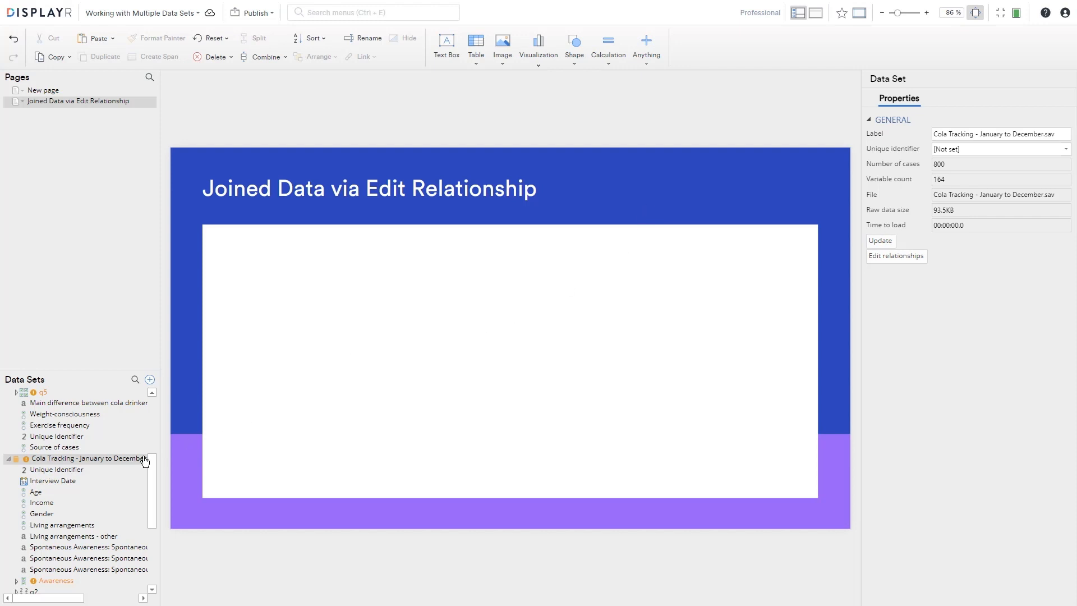
Create an Age table from Combined Cola.sav on the page and bring in Preferred cola from Cola Tracking - January to December.sav.
{"action": "left_click_drag", "start_coordinate": [156, 461], "coordinate": [157, 405]}
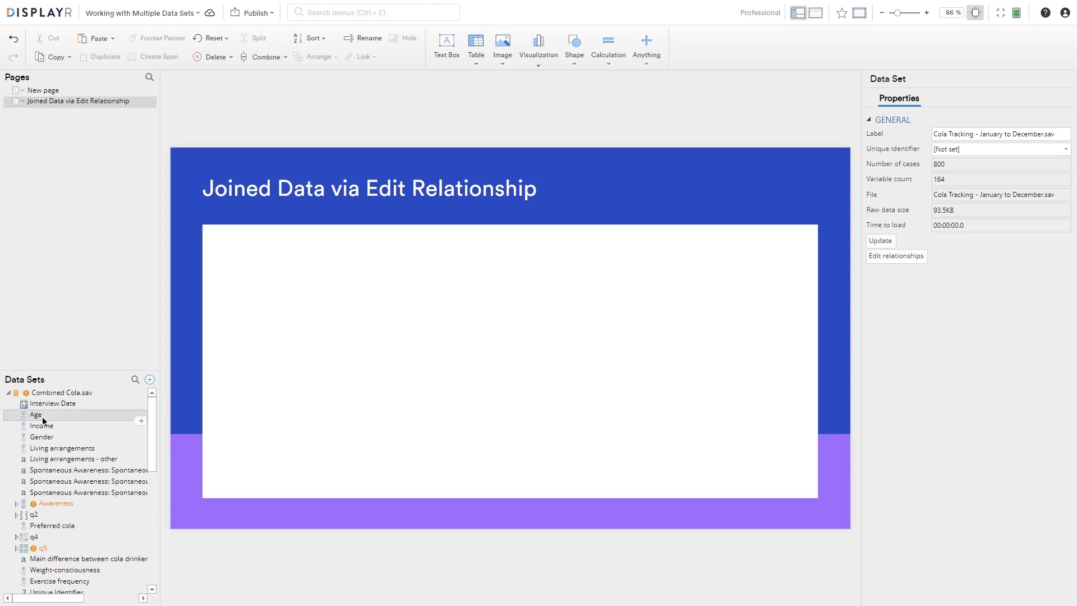
{"action": "left_click_drag", "start_coordinate": [42, 416], "coordinate": [237, 255]}
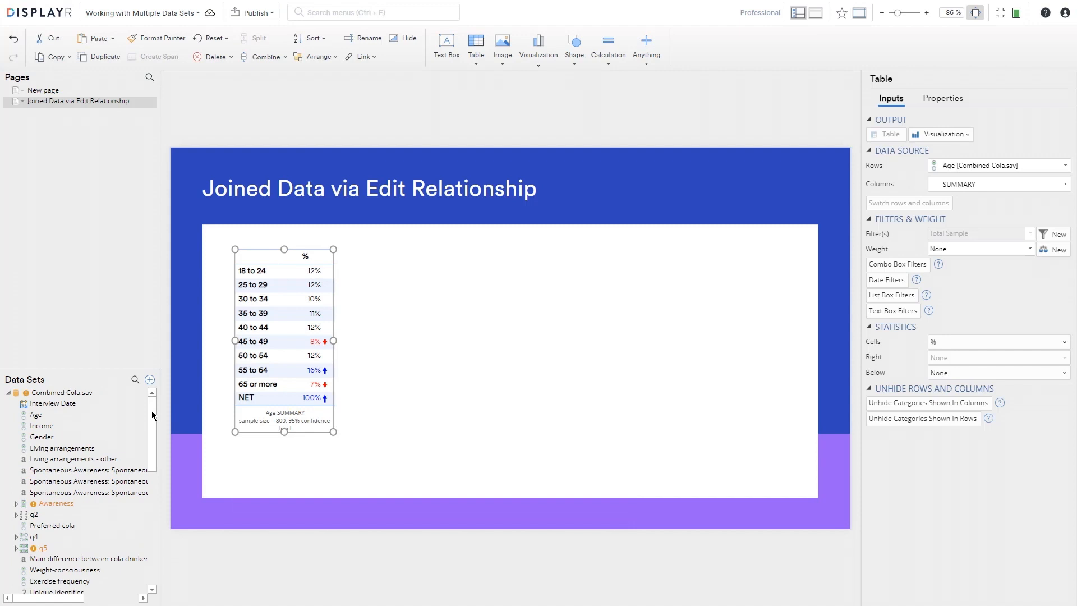
{"action": "left_click_drag", "start_coordinate": [153, 415], "coordinate": [134, 507]}
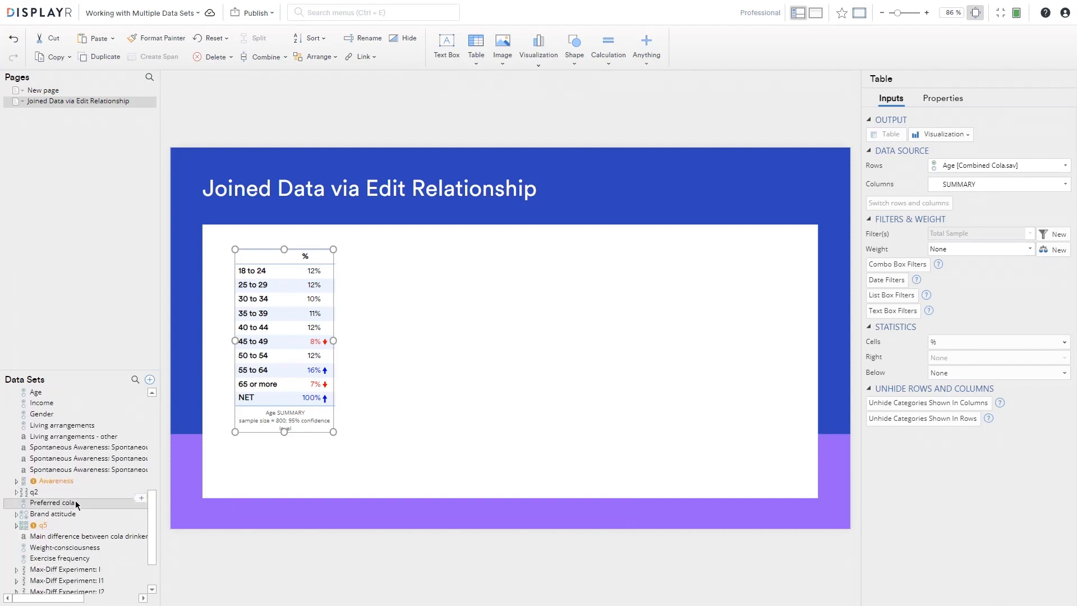
{"action": "left_click_drag", "start_coordinate": [76, 505], "coordinate": [379, 289]}
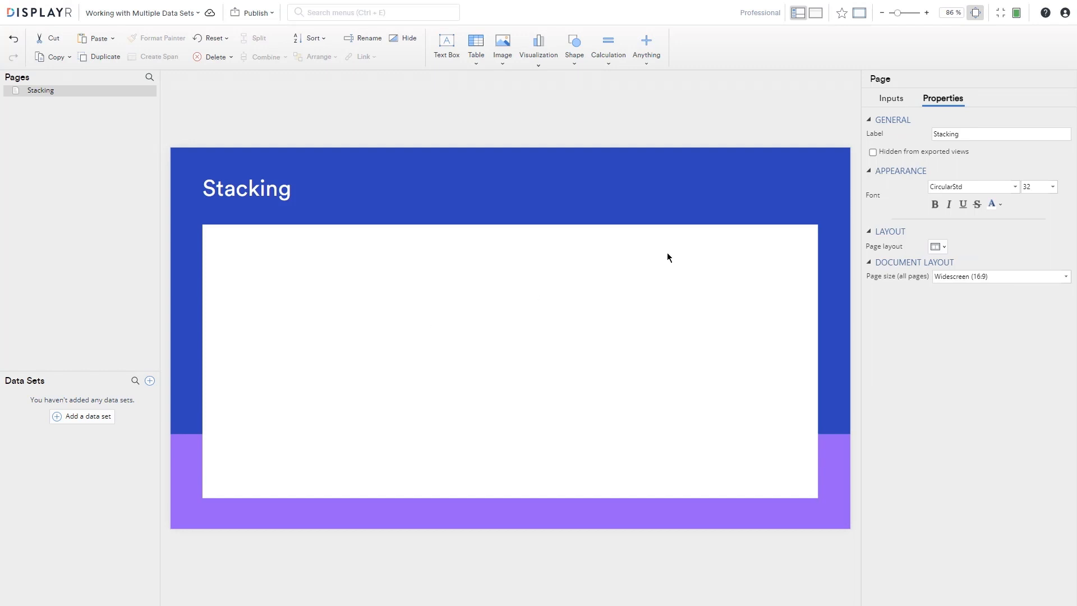
Upload Burger Brand Tracking Oct 2017.sav from the Favorites folder to the Displayr Cloud Drive.
{"action": "left_click", "coordinate": [1065, 13]}
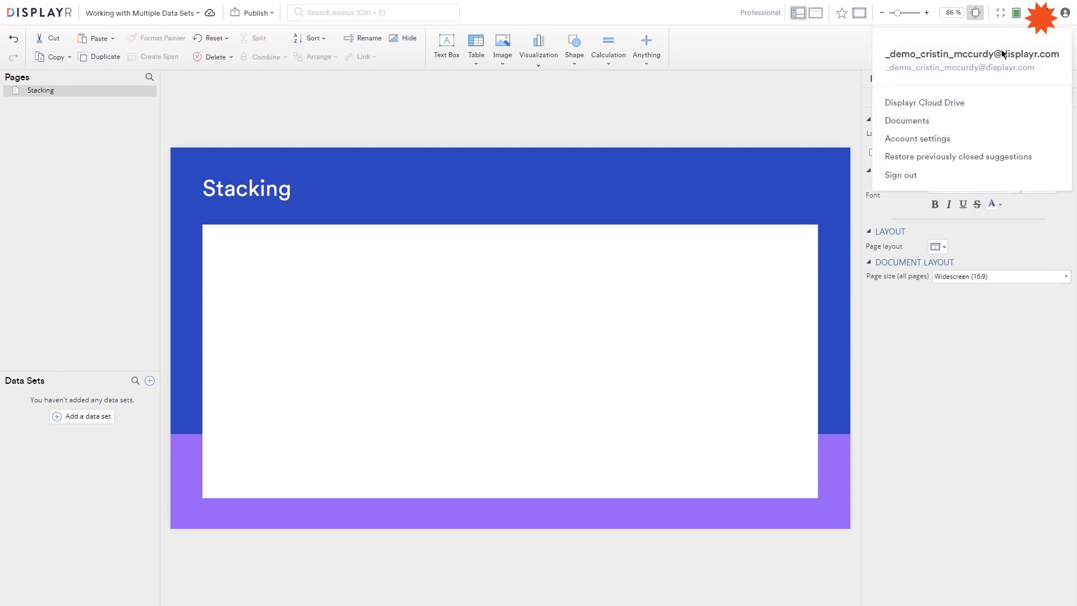
{"action": "left_click", "coordinate": [949, 105]}
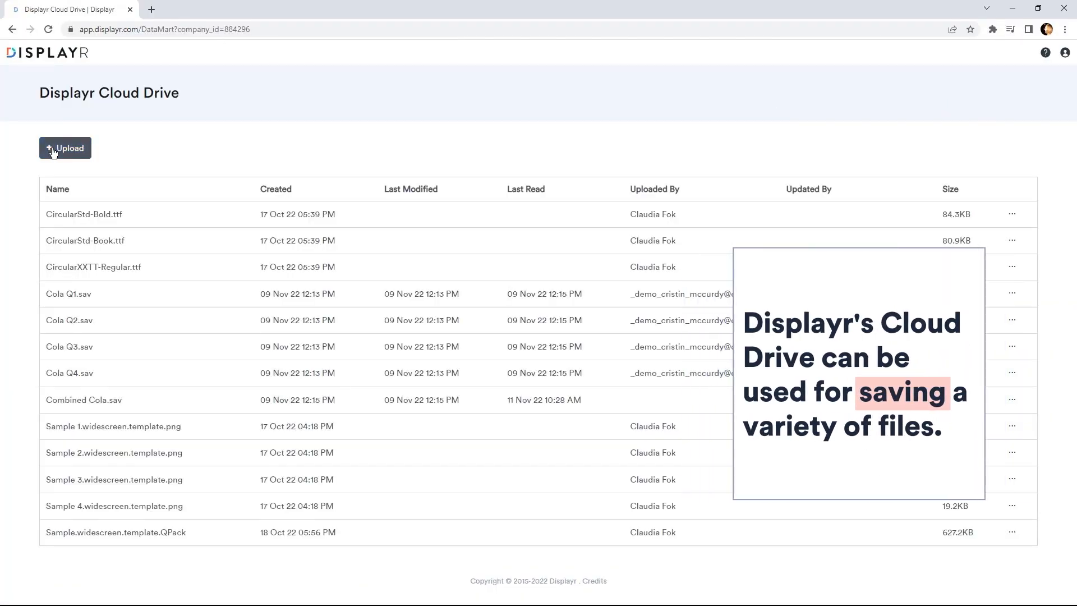
{"action": "left_click", "coordinate": [53, 152]}
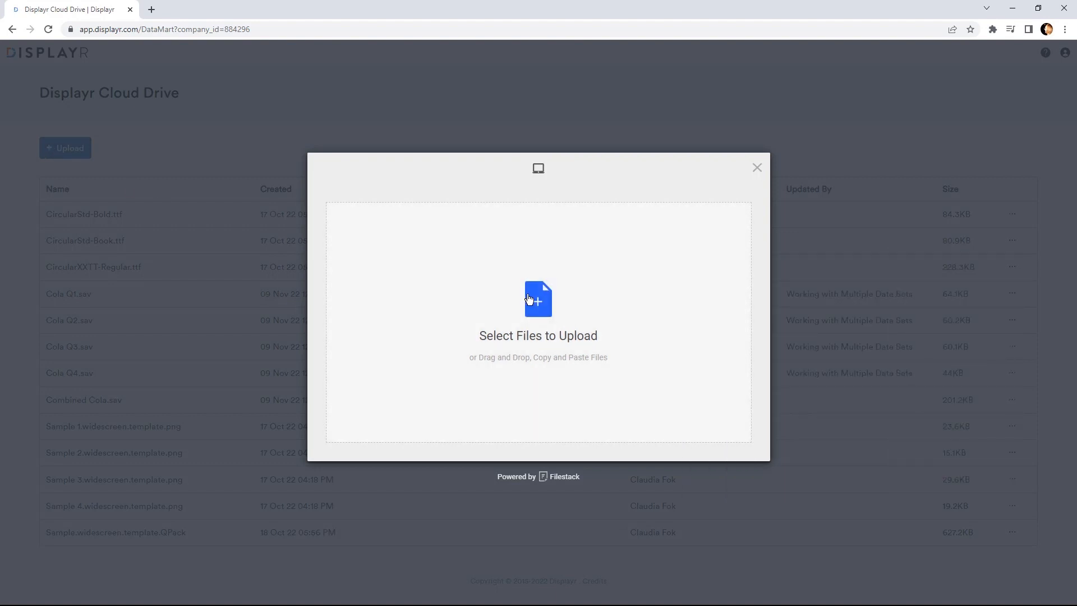
{"action": "left_click", "coordinate": [529, 298]}
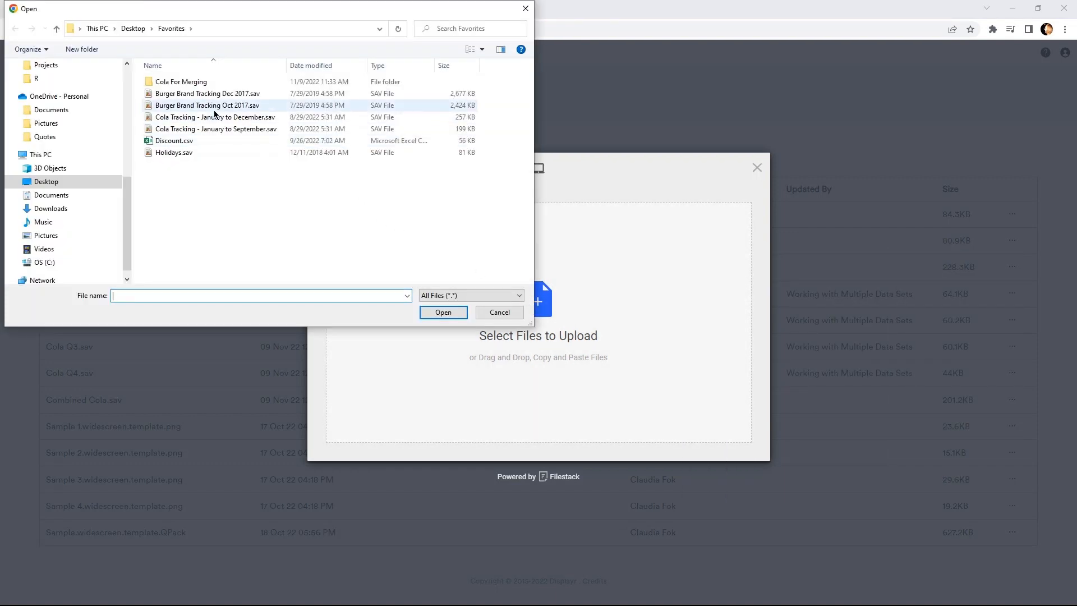
{"action": "left_click", "coordinate": [213, 110]}
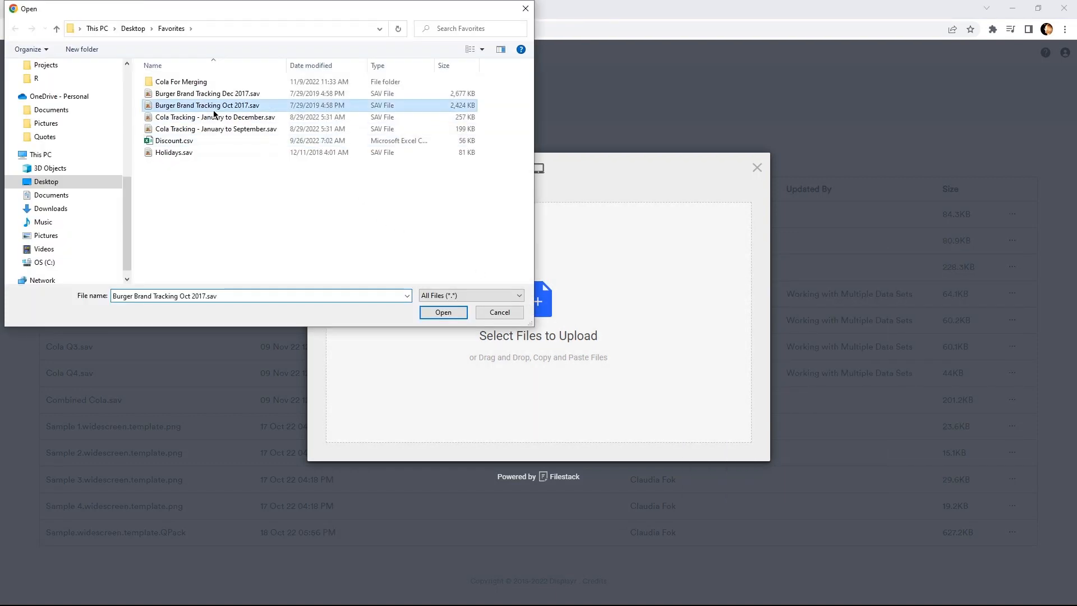
{"action": "left_click", "coordinate": [437, 313]}
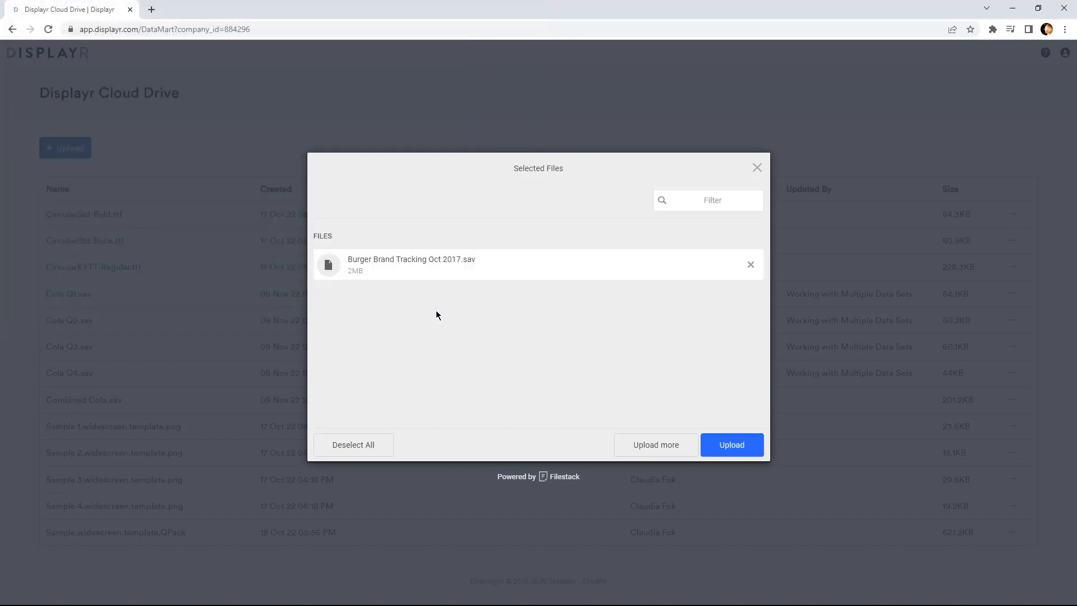
{"action": "left_click", "coordinate": [729, 445]}
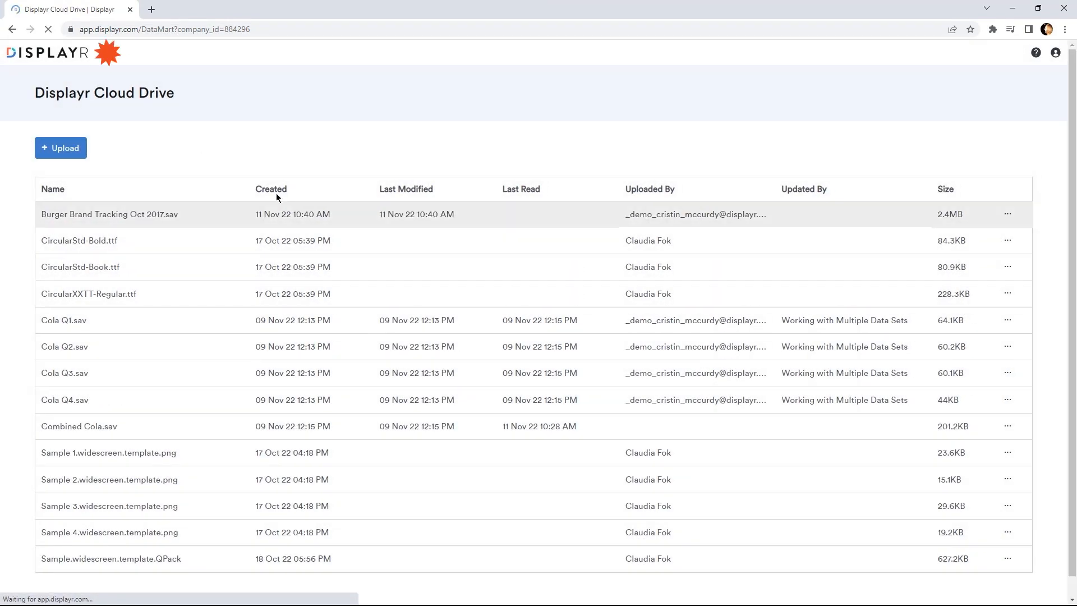
Reopen the Working with Multiple Data Sets document and show it in full screen.
{"action": "left_click", "coordinate": [63, 56]}
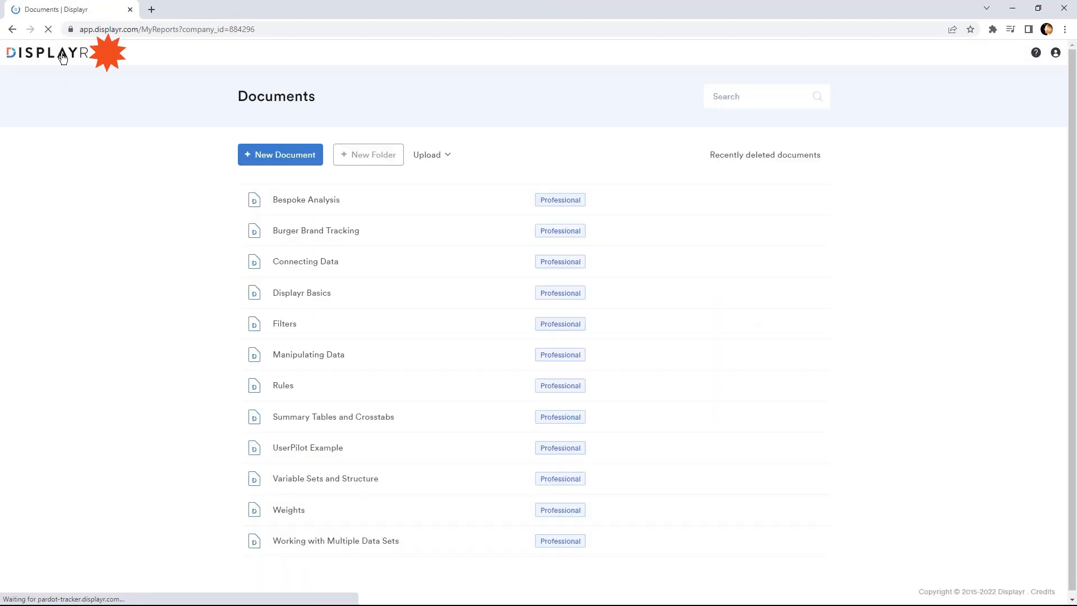
{"action": "left_click", "coordinate": [312, 541]}
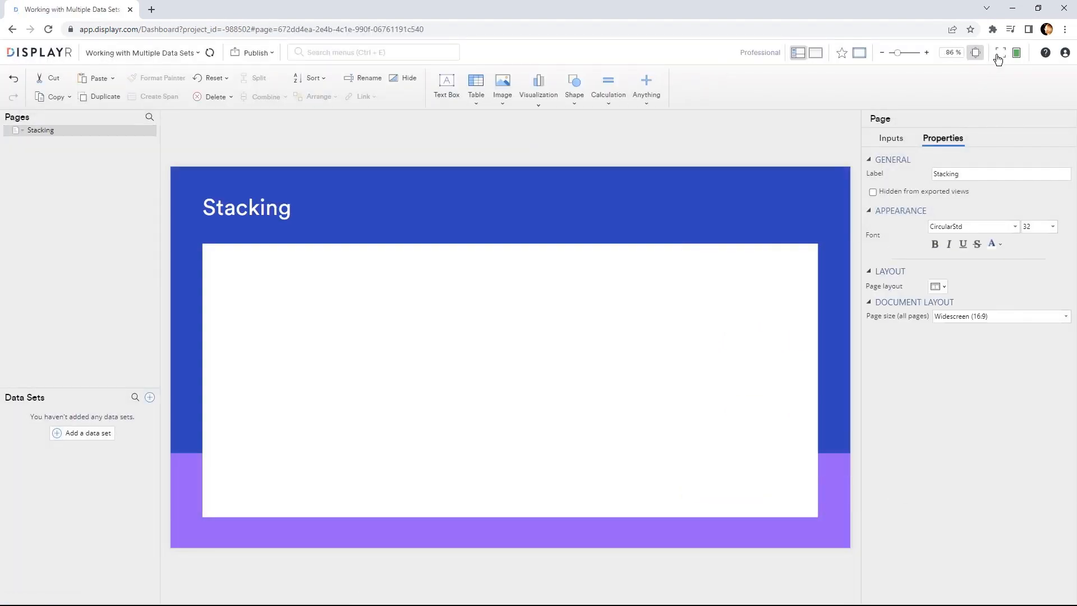
{"action": "left_click", "coordinate": [998, 54]}
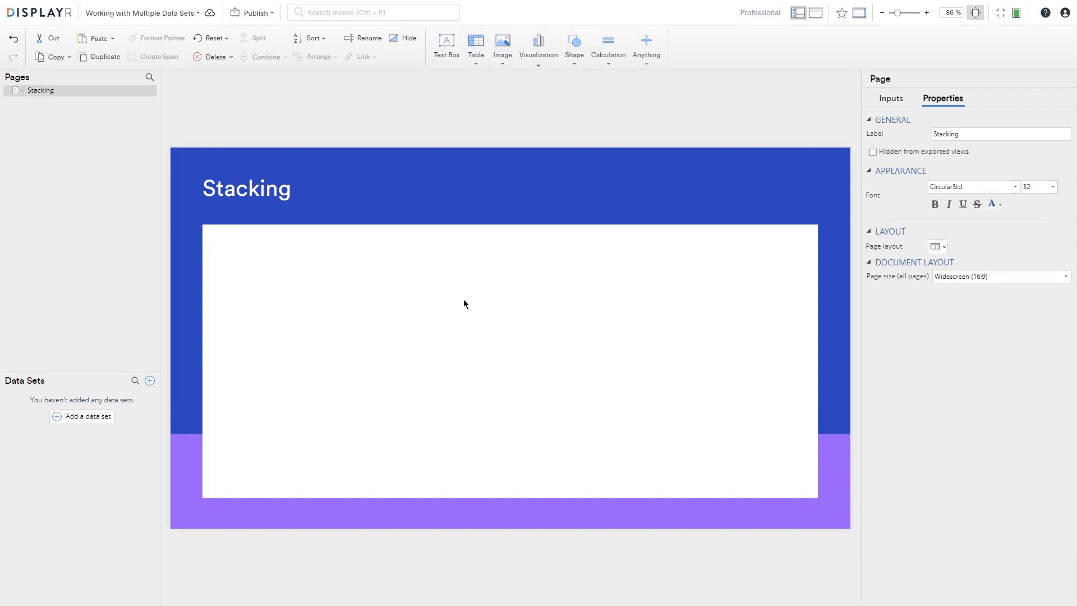
Search the commands for "stack", add a data set Stack output to the Stacking page, and clear the search.
{"action": "left_click", "coordinate": [336, 13]}
{"action": "type", "text": "st"}
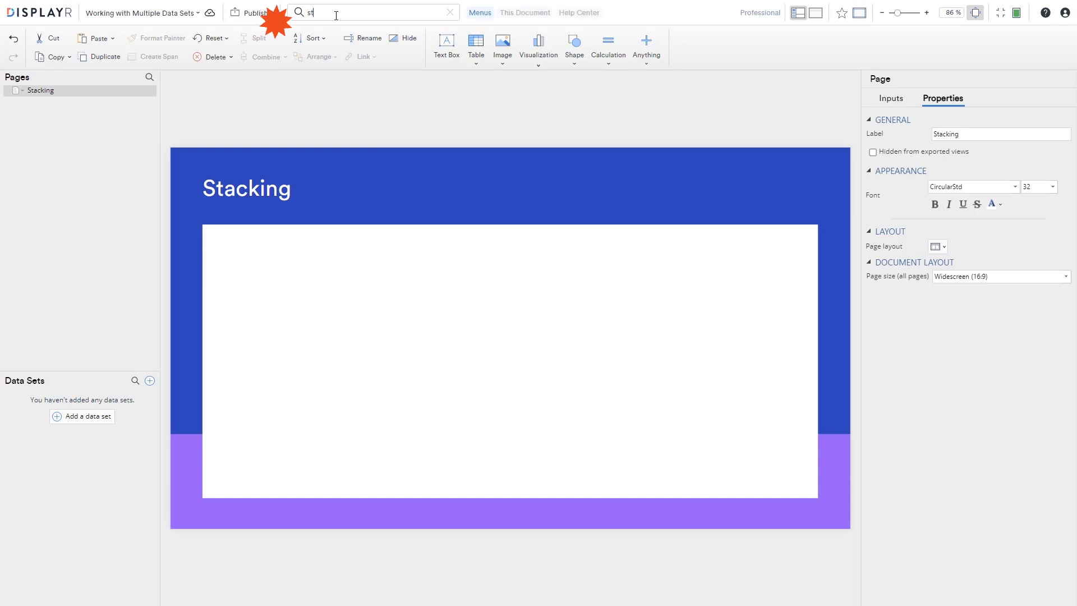
{"action": "type", "text": "ack"}
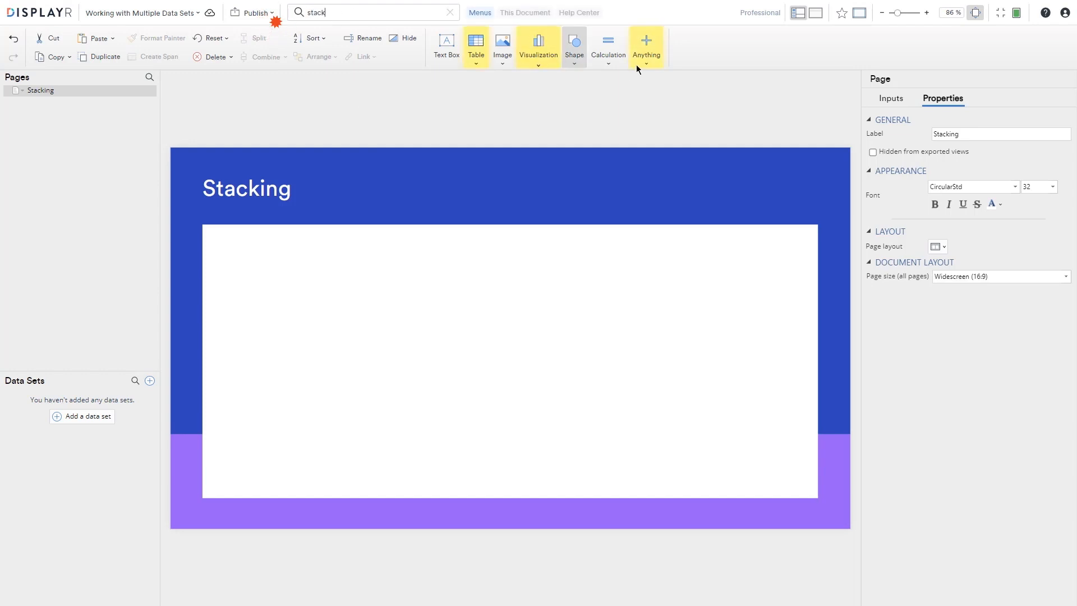
{"action": "left_click", "coordinate": [644, 66]}
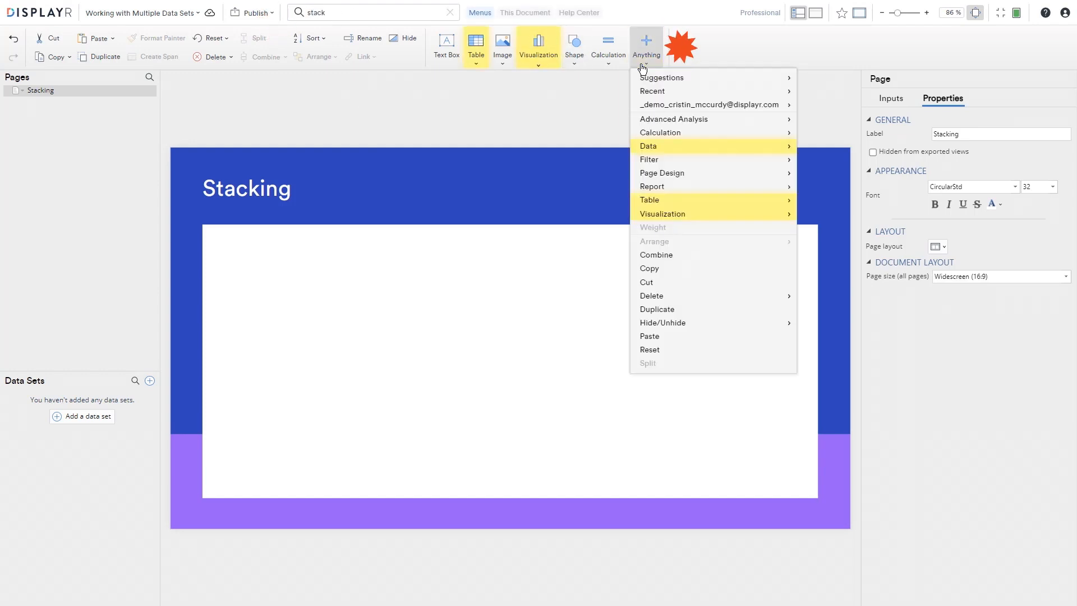
{"action": "mouse_move", "coordinate": [684, 150]}
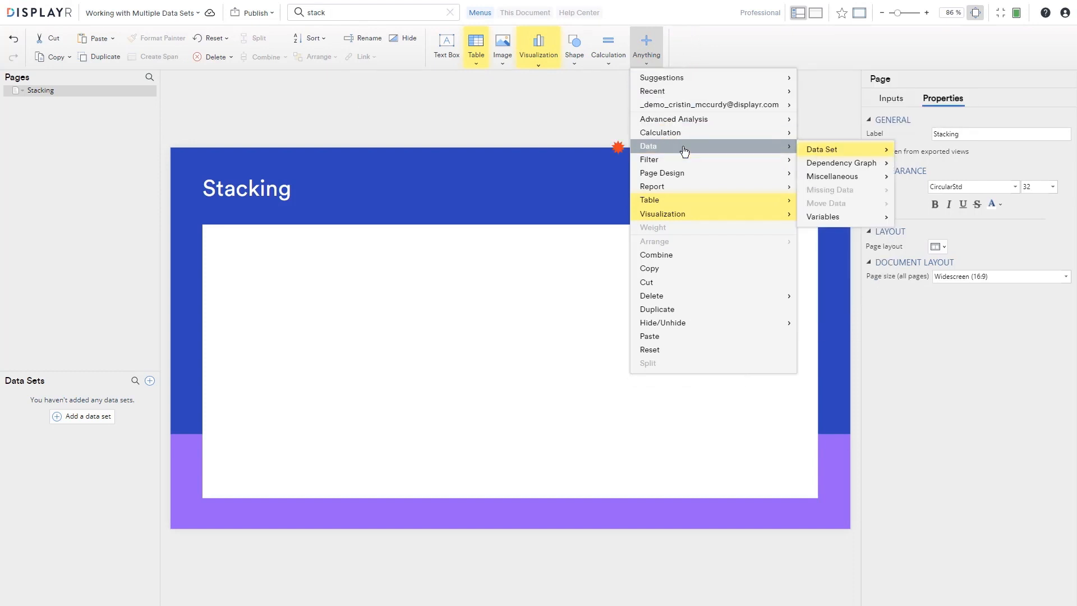
{"action": "mouse_move", "coordinate": [863, 150]}
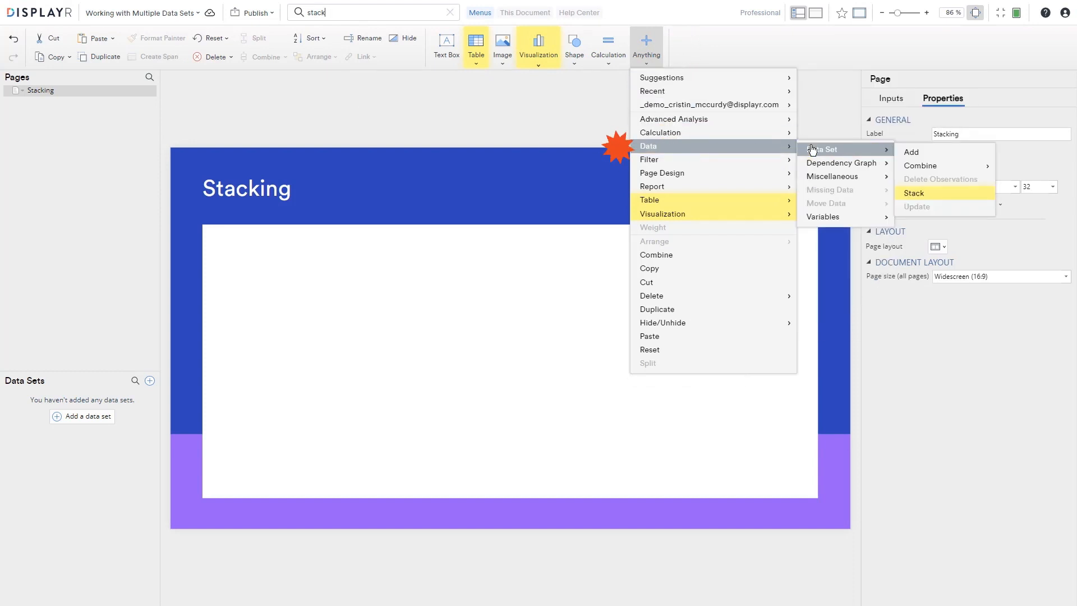
{"action": "left_click", "coordinate": [933, 197]}
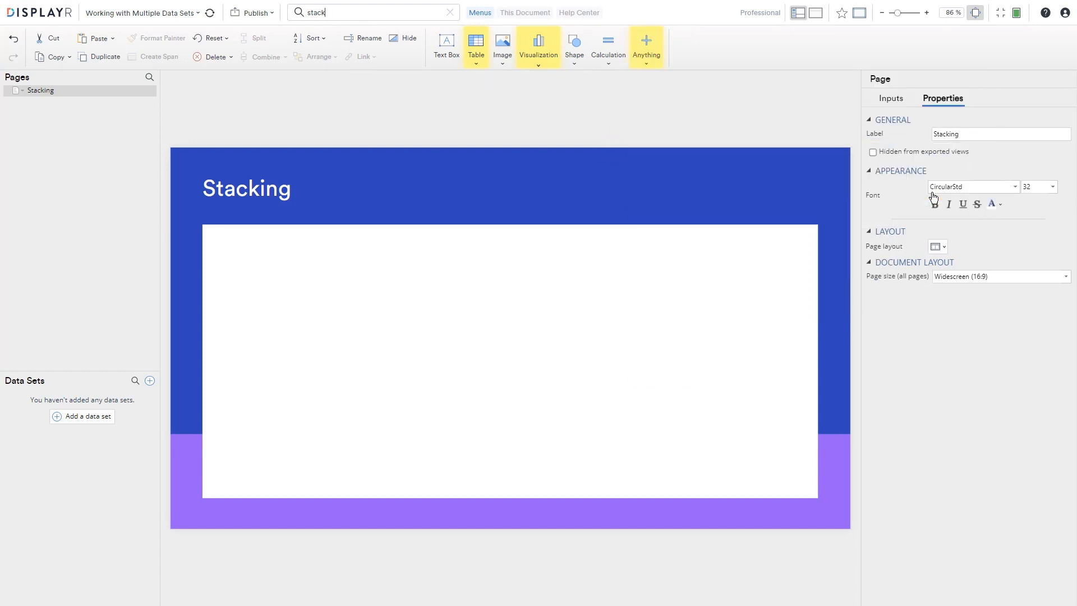
{"action": "left_click", "coordinate": [452, 14]}
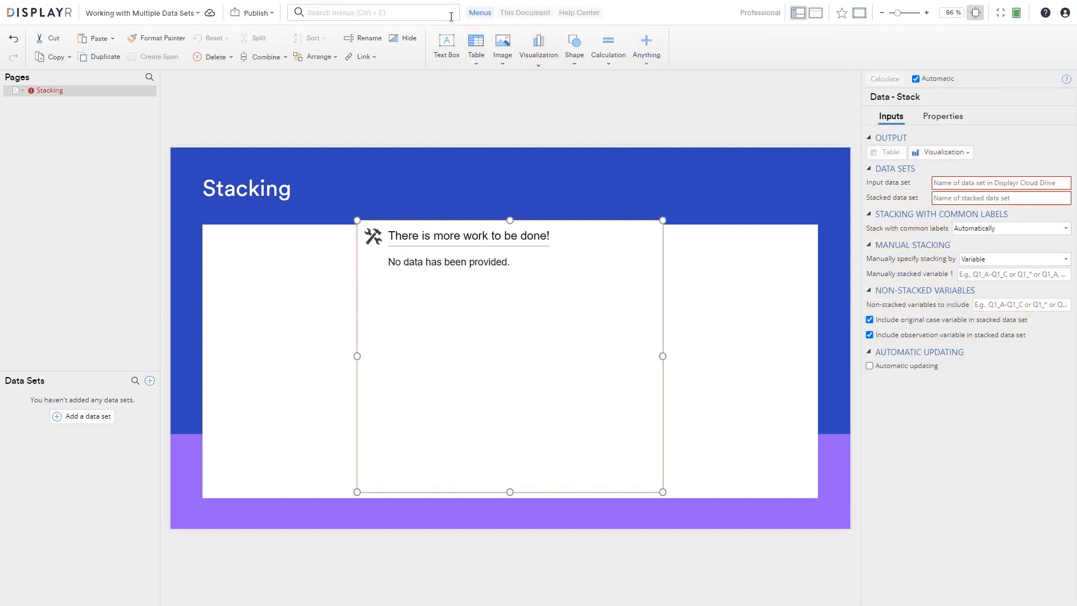
Set the input data set to Burger Brand Tracking Oct 2017.sav and name the stacked data set Burger Brand Tracking Stacked.
{"action": "left_click", "coordinate": [946, 185]}
{"action": "type", "text": "Burger Brand Tracking Oct 2017.sav"}
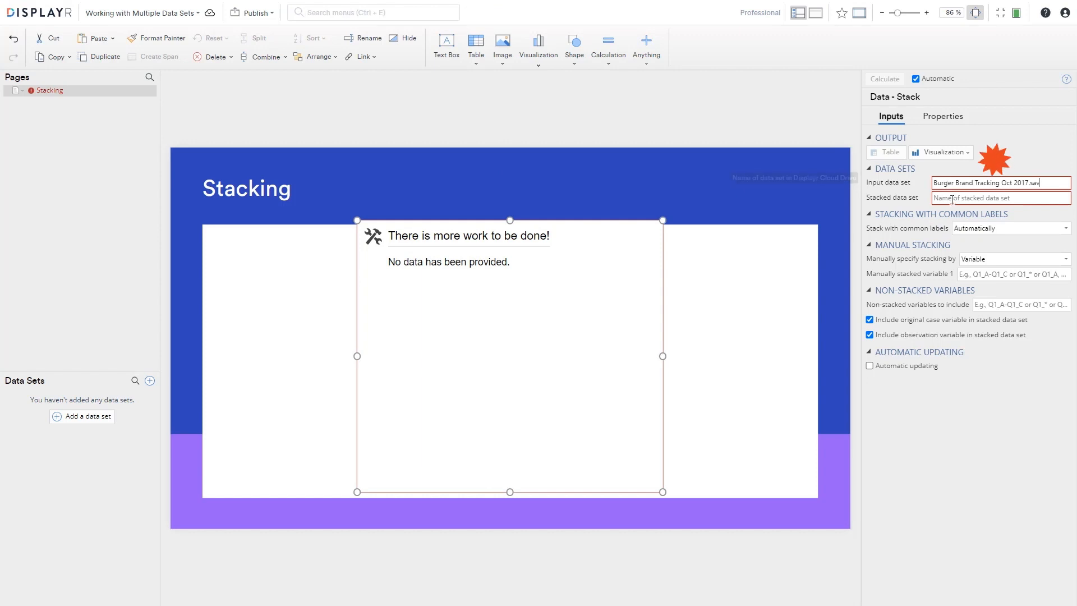
{"action": "left_click", "coordinate": [951, 201]}
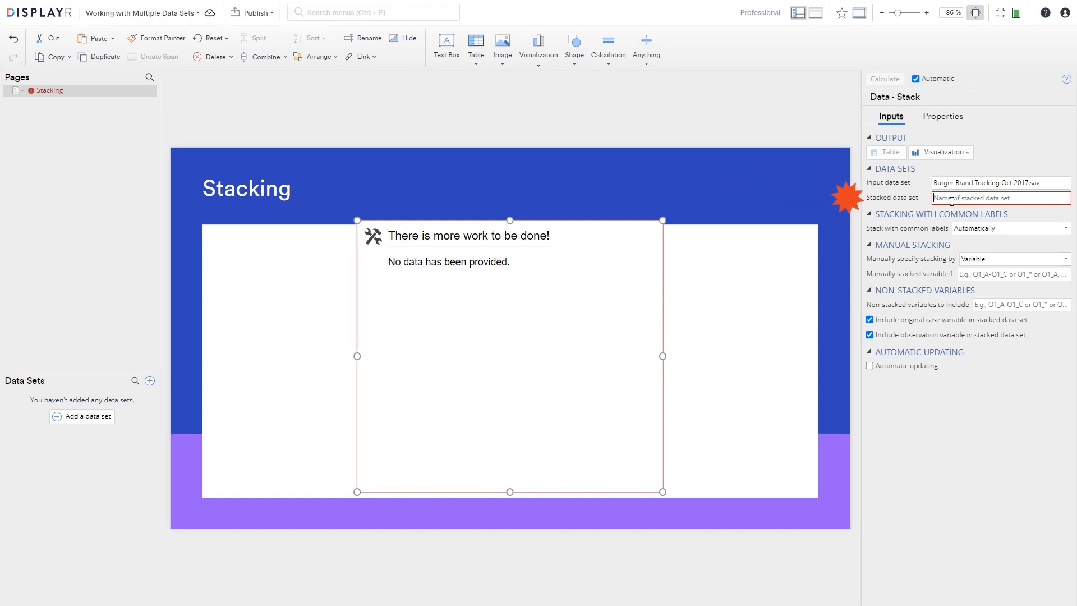
{"action": "type", "text": "Burger Brand Tracking Stacked"}
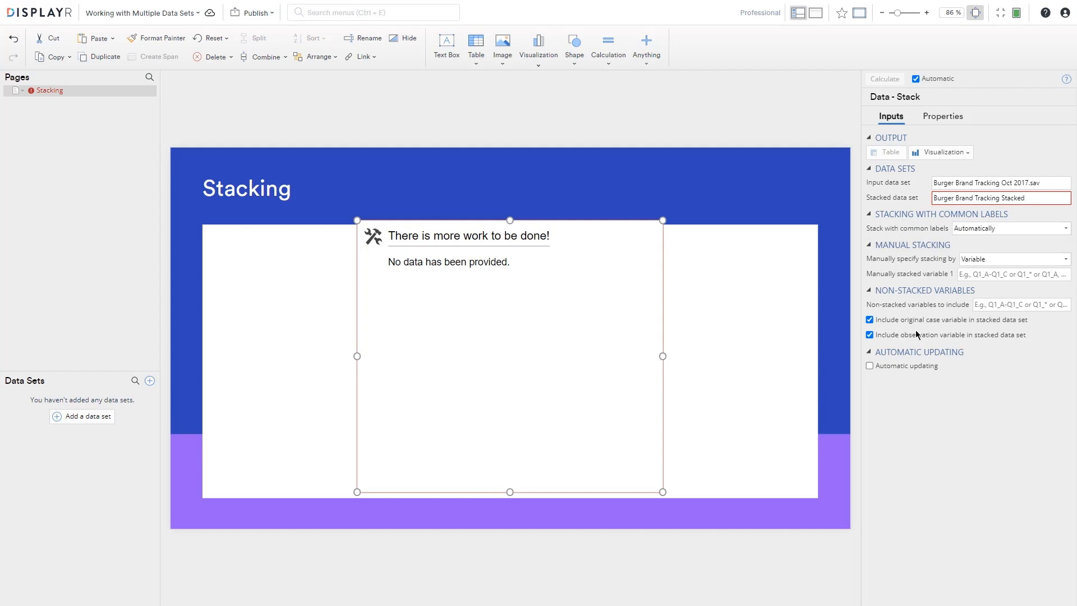
{"action": "left_click", "coordinate": [737, 298]}
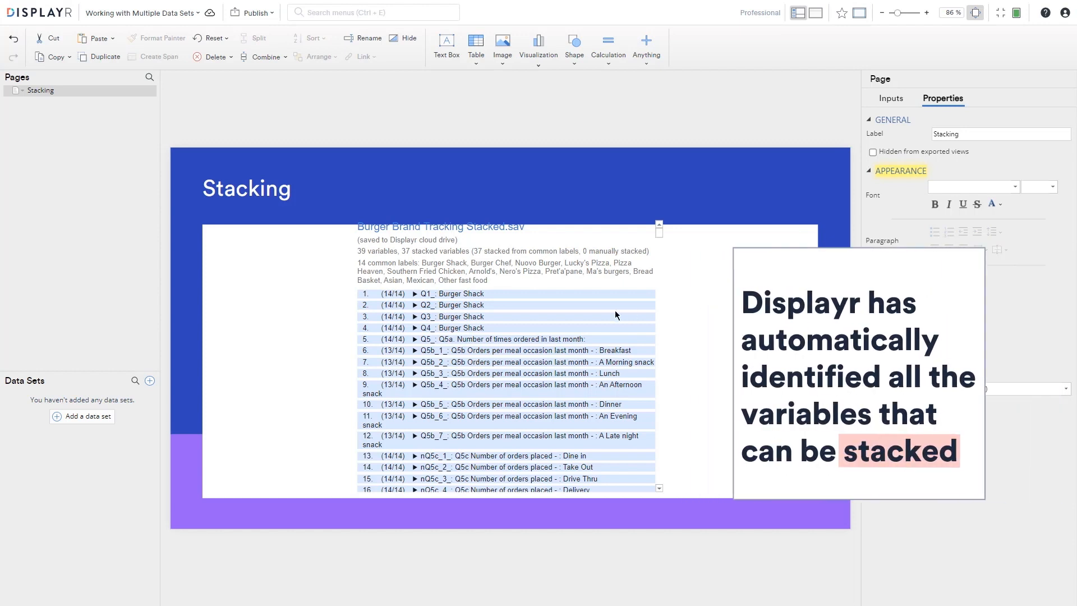
Review the stacked and omitted variables in the stacking output, including the observations that make up Q5b_1_.
{"action": "left_click", "coordinate": [661, 236]}
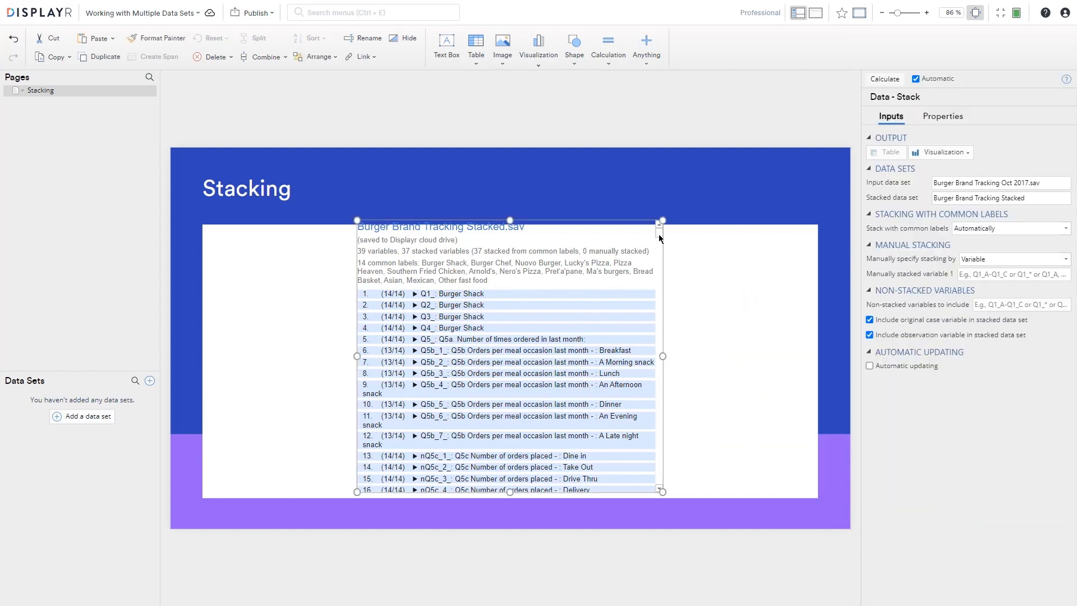
{"action": "left_click_drag", "start_coordinate": [659, 235], "coordinate": [660, 285]}
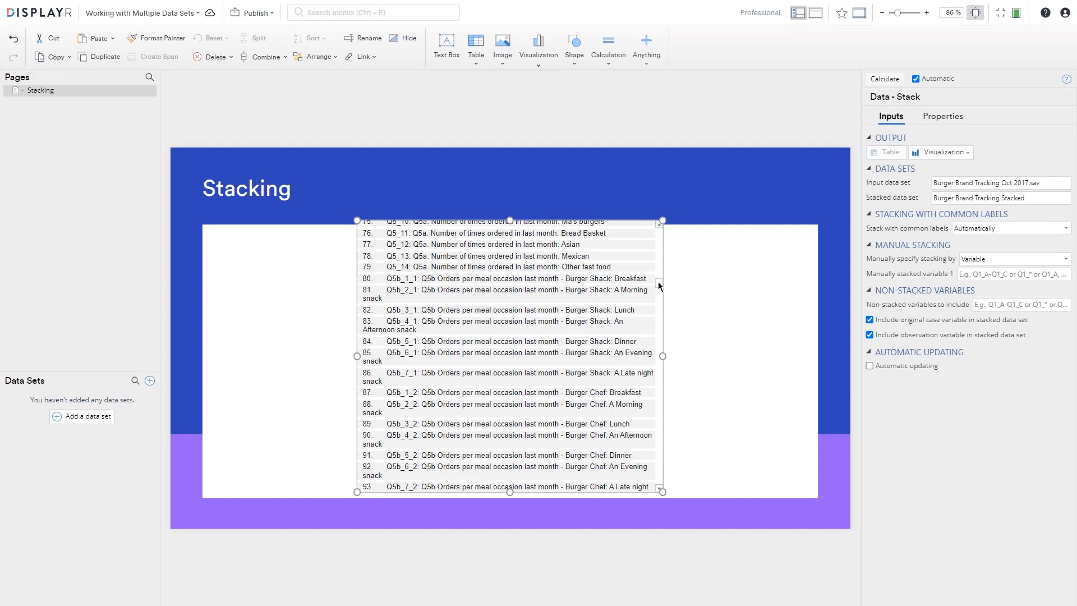
{"action": "left_click_drag", "start_coordinate": [659, 286], "coordinate": [662, 240]}
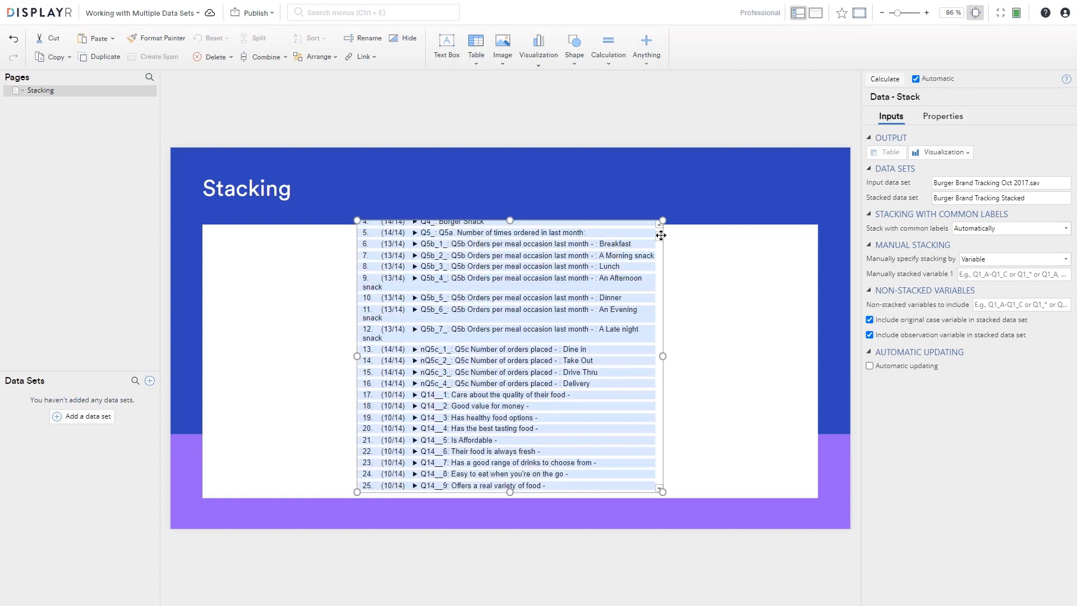
{"action": "left_click", "coordinate": [414, 244]}
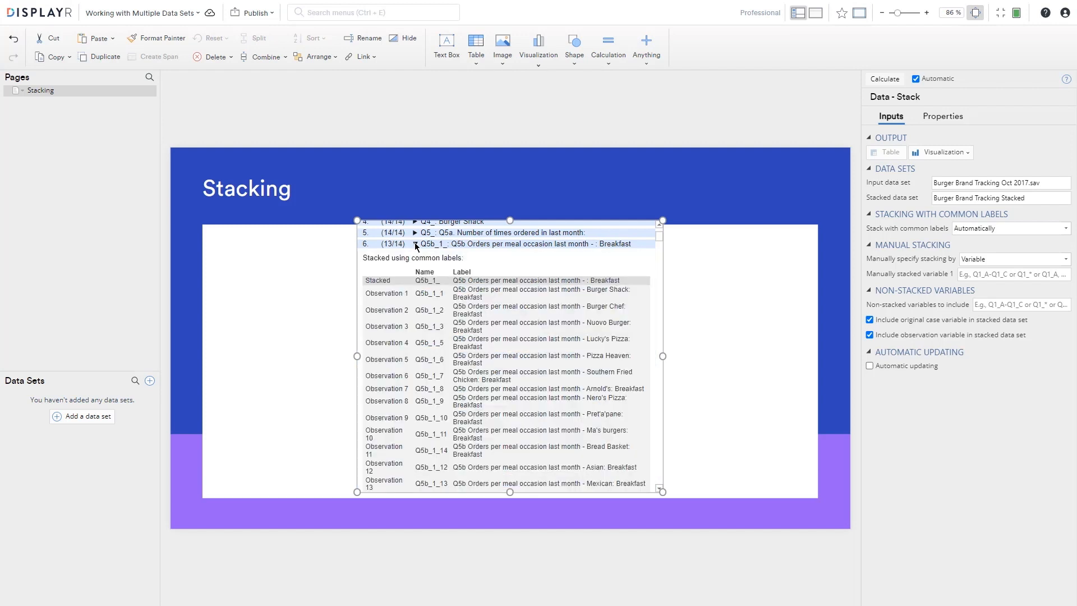
{"action": "left_click", "coordinate": [415, 244]}
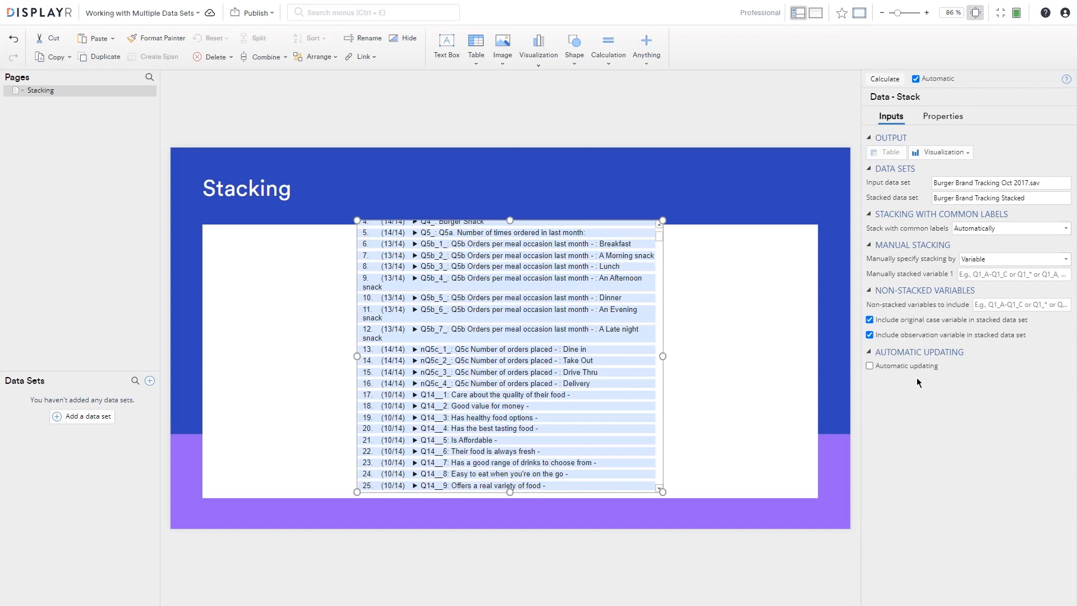
Include the non-stacked variables S1, S2 in the stacked data set and recalculate the output.
{"action": "left_click", "coordinate": [982, 304]}
{"action": "type", "text": "S1, S2"}
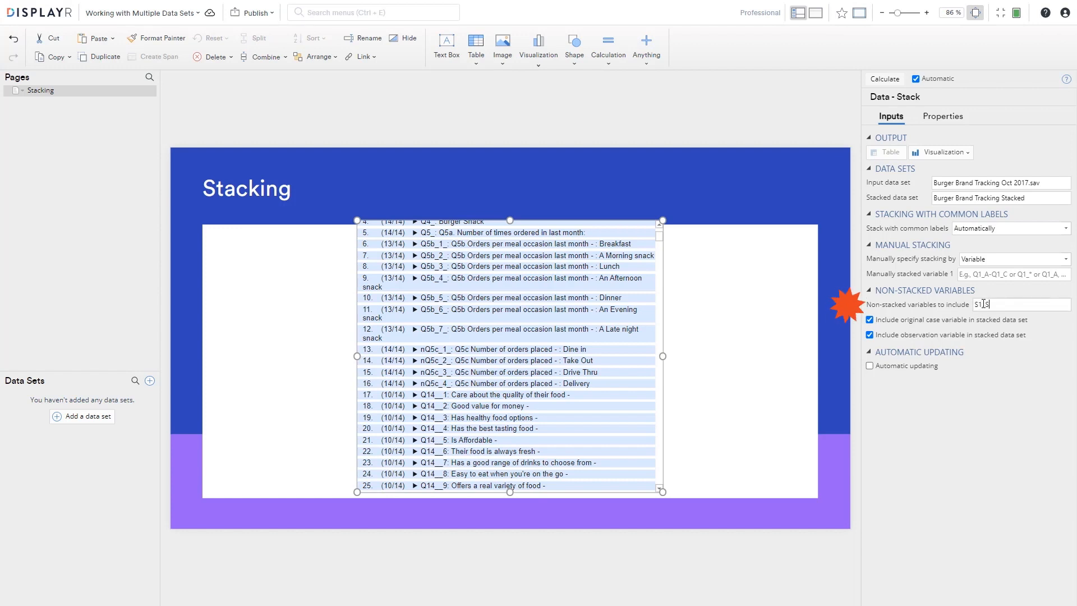
{"action": "left_click", "coordinate": [879, 79]}
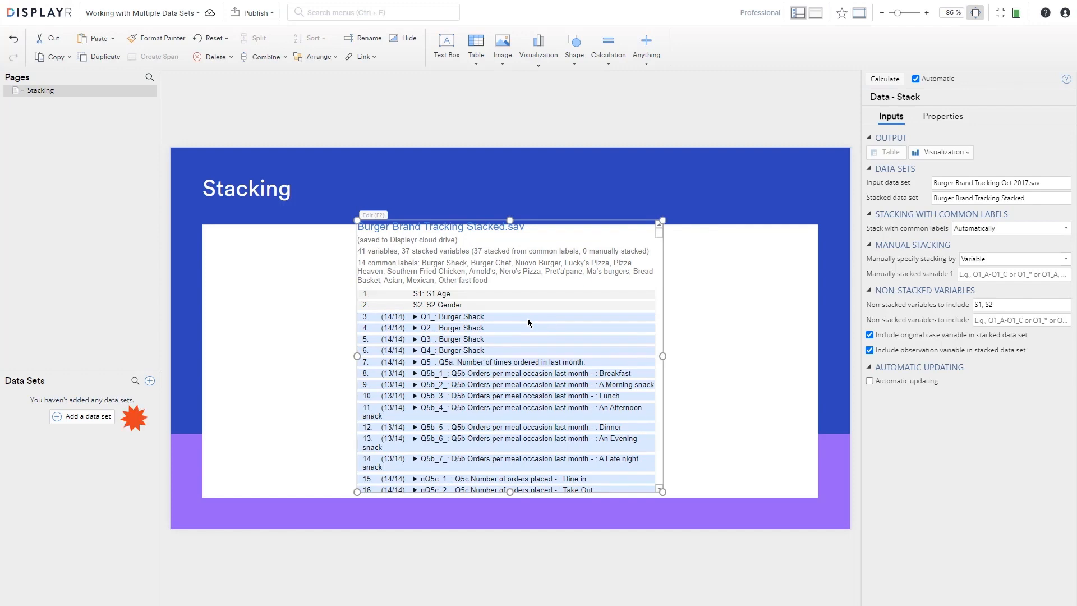
Add the data set Burger Brand Tracking Stacked.sav from the Displayr Cloud Drive.
{"action": "left_click", "coordinate": [105, 420]}
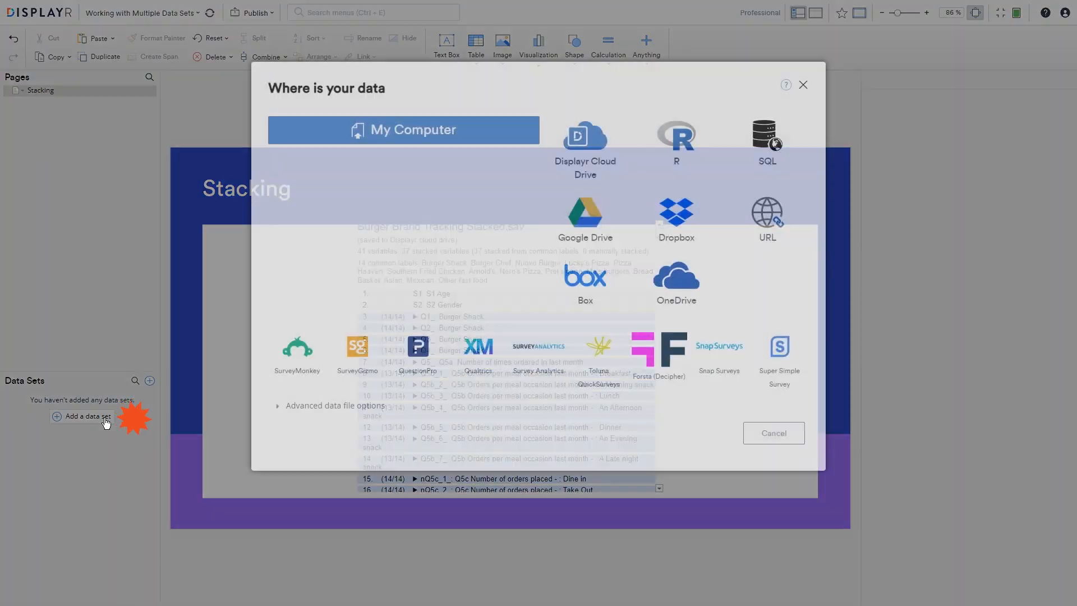
{"action": "left_click", "coordinate": [593, 154]}
{"action": "left_click", "coordinate": [502, 136]}
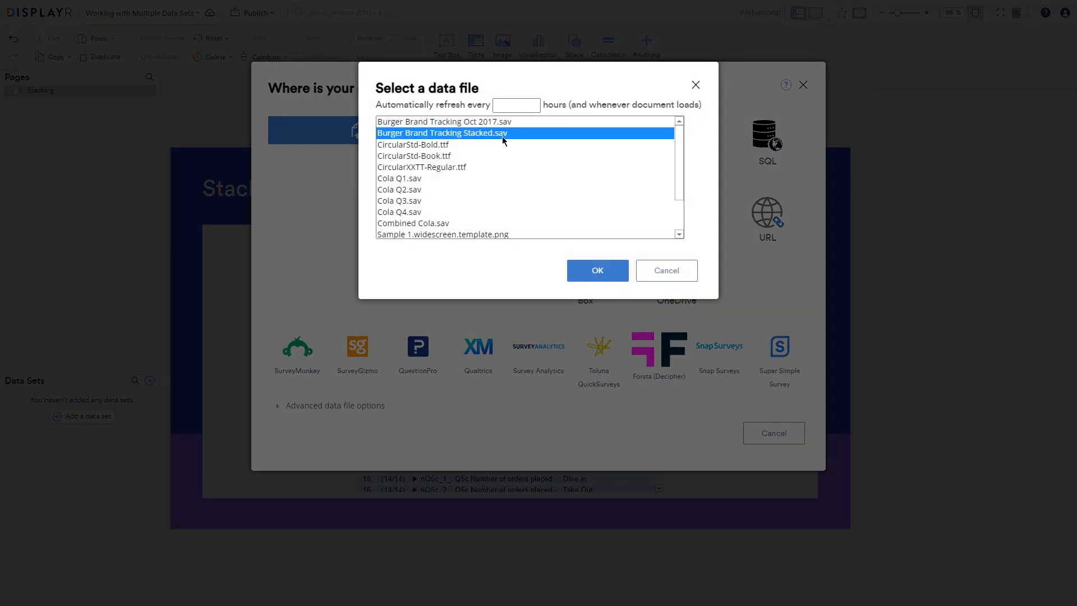
{"action": "left_click", "coordinate": [591, 272]}
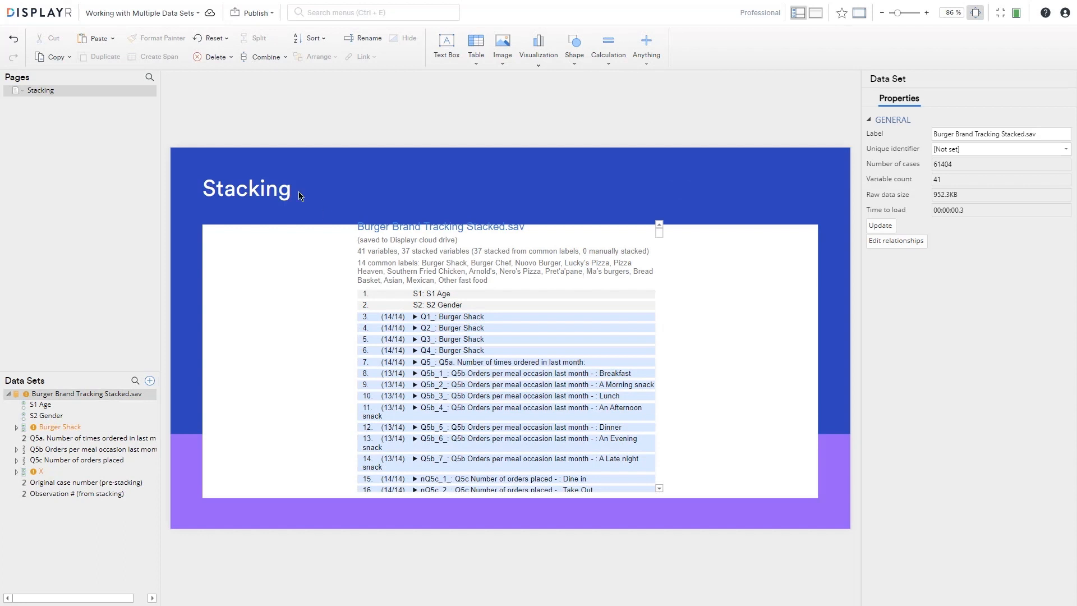
Insert a Title Only page after Stacking and build a table of Q5b Orders per meal occasion last month by S1 Age.
{"action": "left_click", "coordinate": [151, 97]}
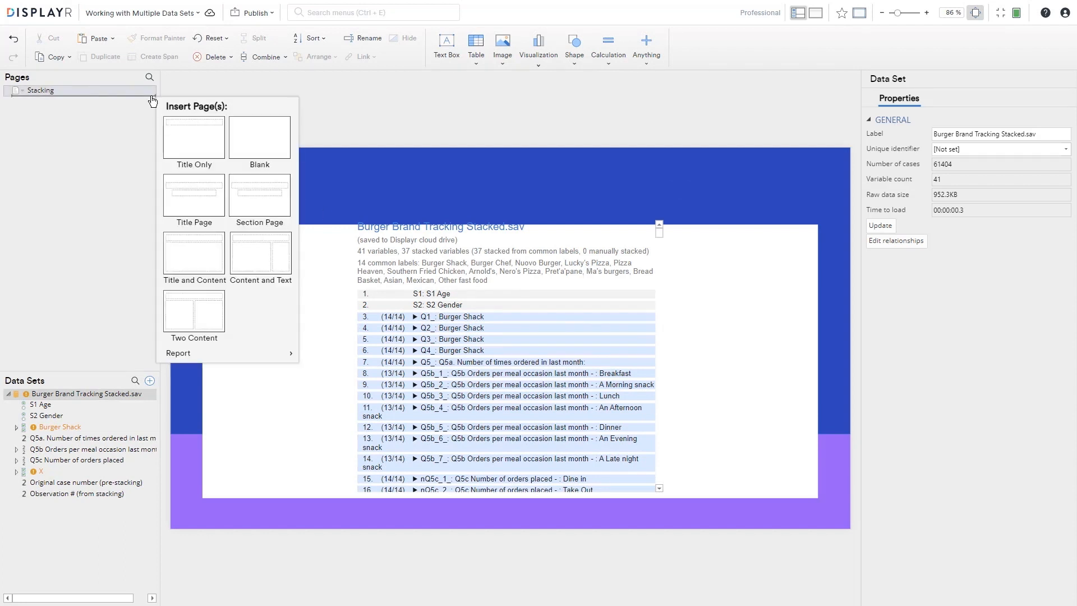
{"action": "left_click", "coordinate": [176, 138]}
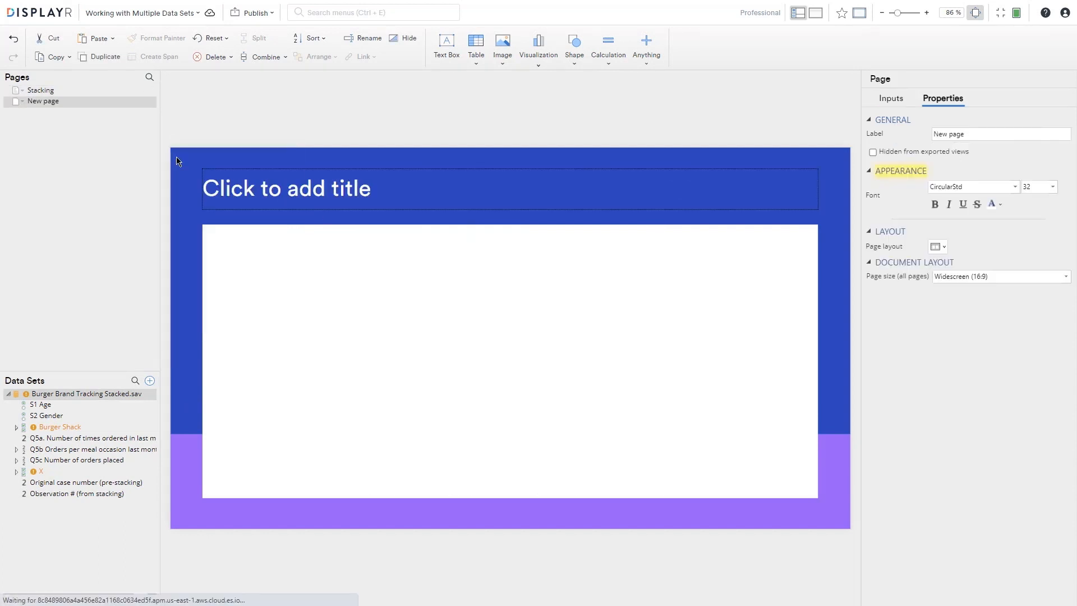
{"action": "left_click_drag", "start_coordinate": [90, 450], "coordinate": [233, 242]}
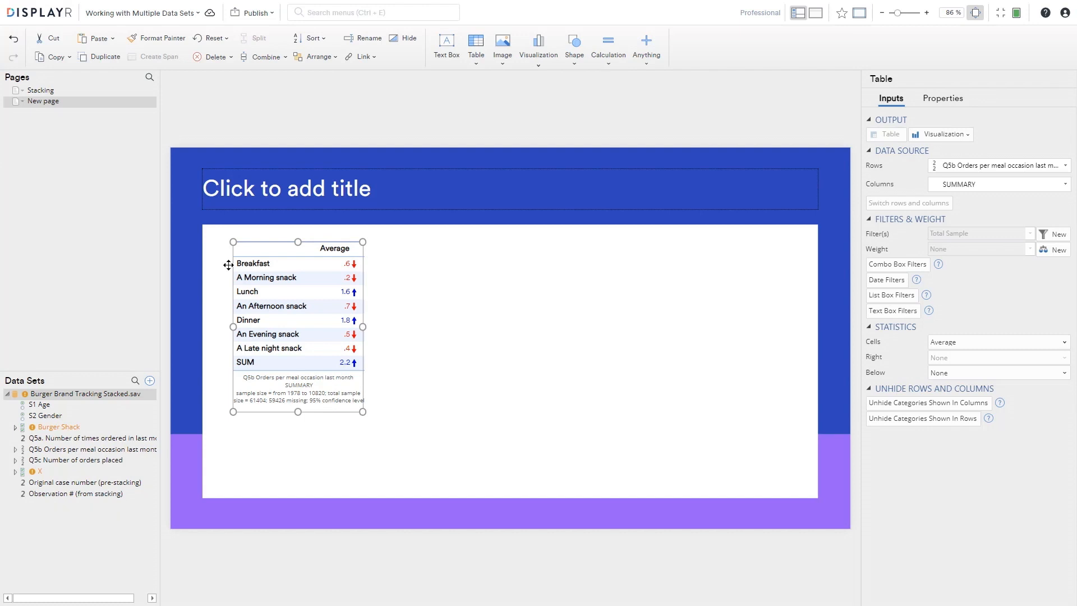
{"action": "left_click_drag", "start_coordinate": [98, 405], "coordinate": [360, 281]}
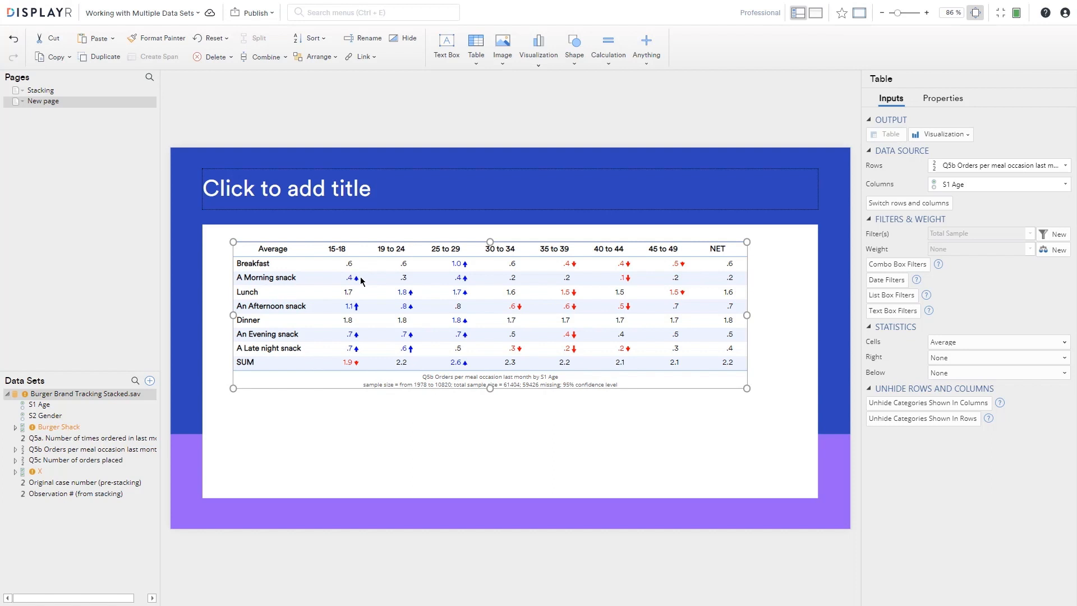
{"action": "left_click", "coordinate": [395, 424]}
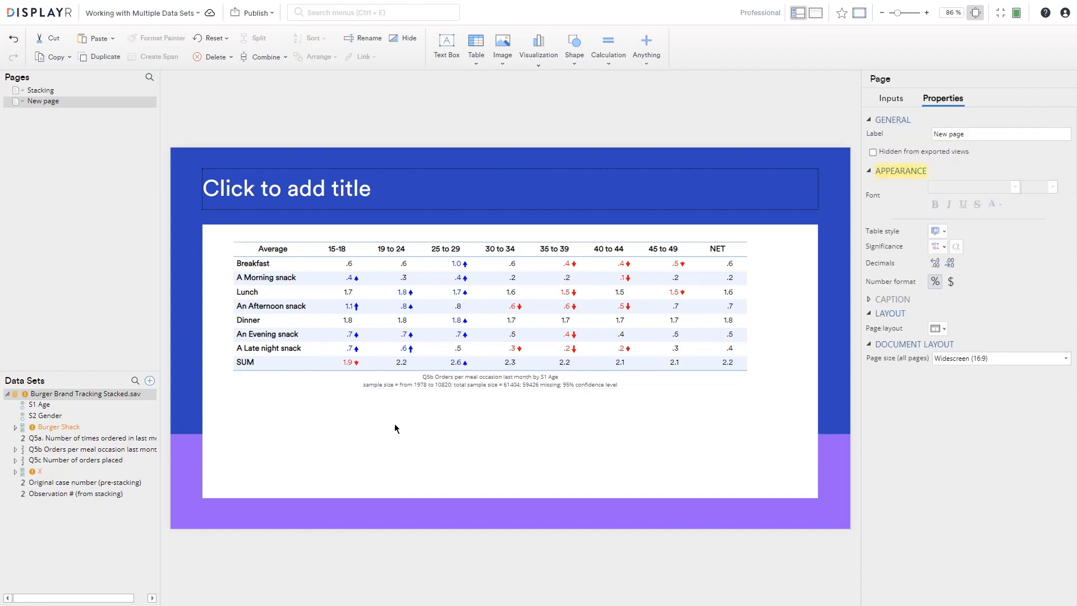